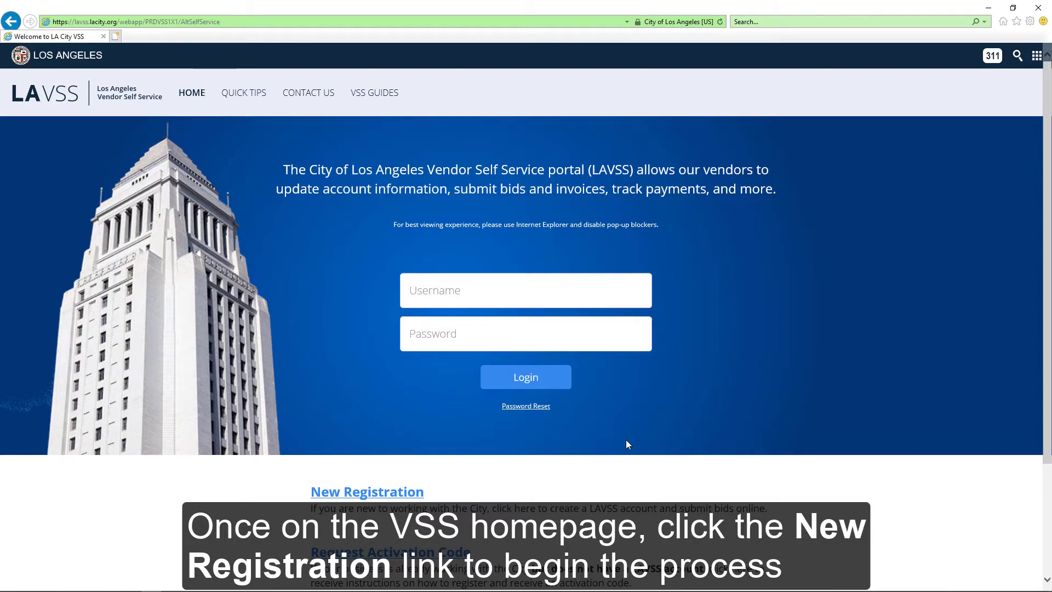
Begin a New Registration, accept the Memorandum of Agreement terms, and continue past Registration Tips
scroll(626, 440, down, 3)
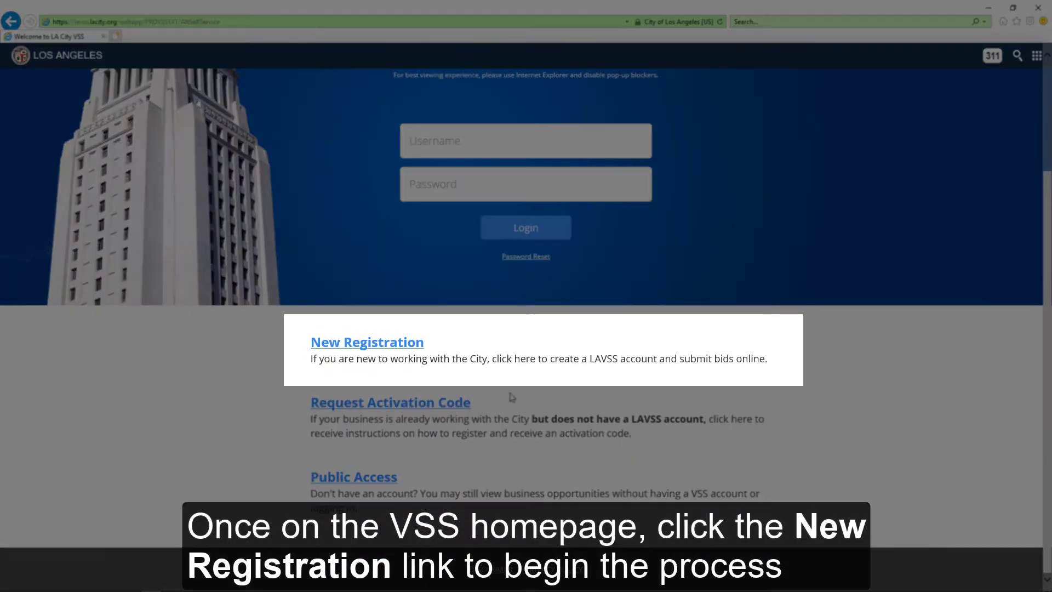
click(406, 346)
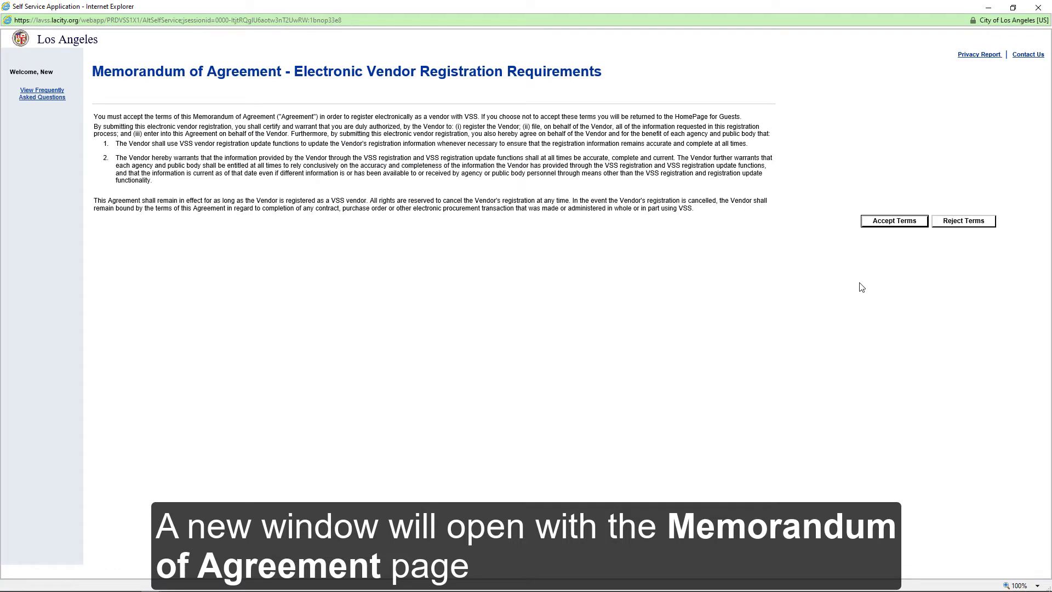
click(890, 225)
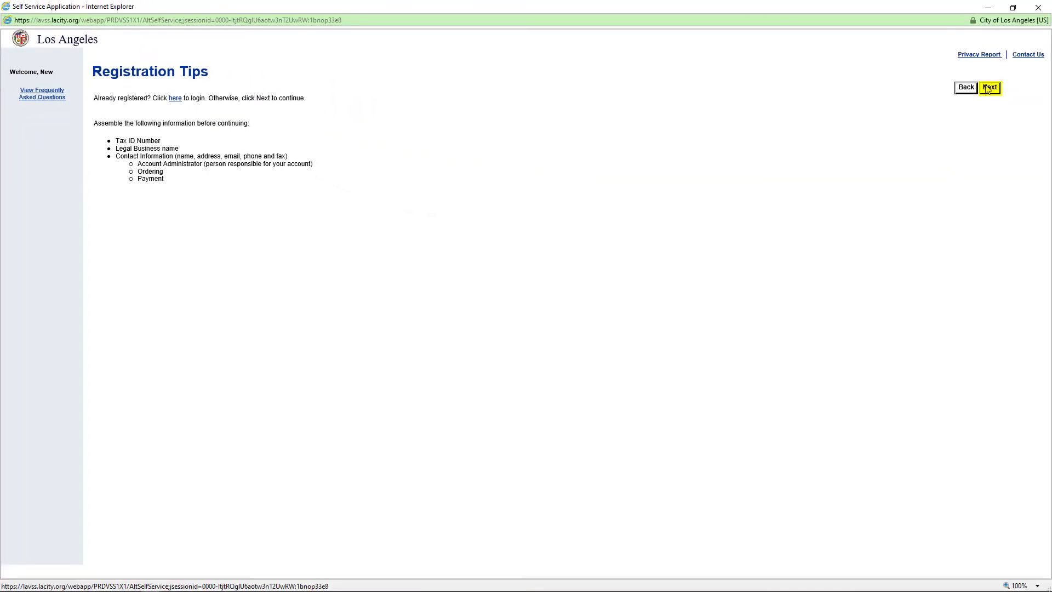
click(989, 88)
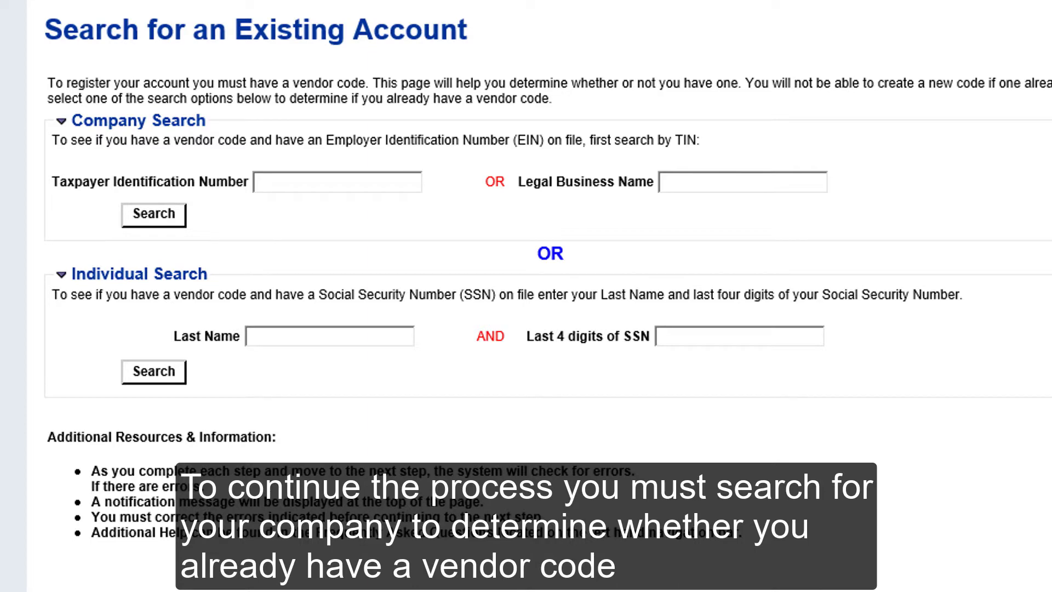
Run a company search for existing vendor accounts with legal business name GSD
click(816, 186)
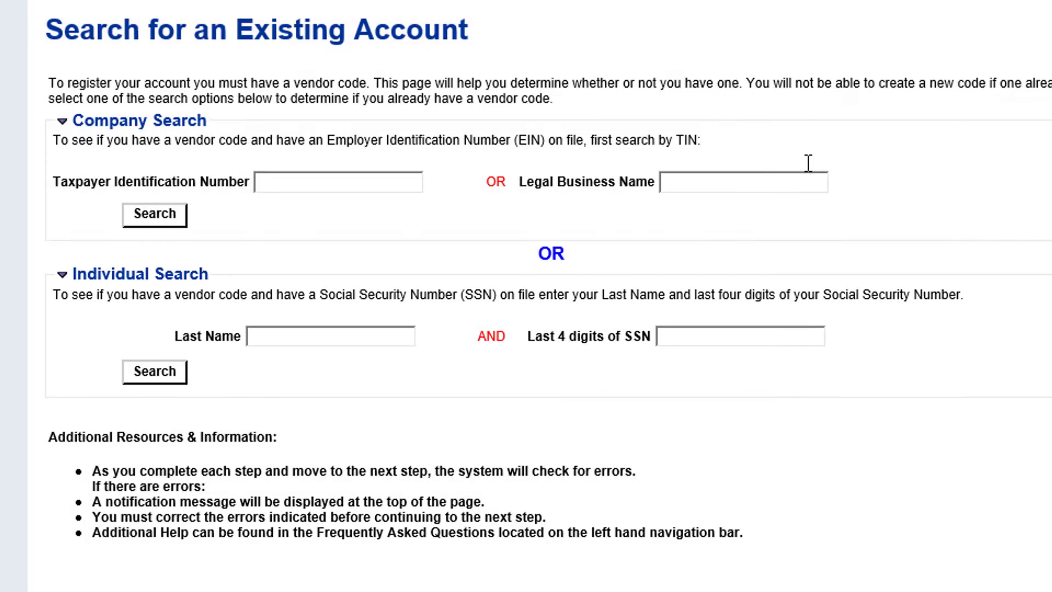
click(806, 162)
text(G)
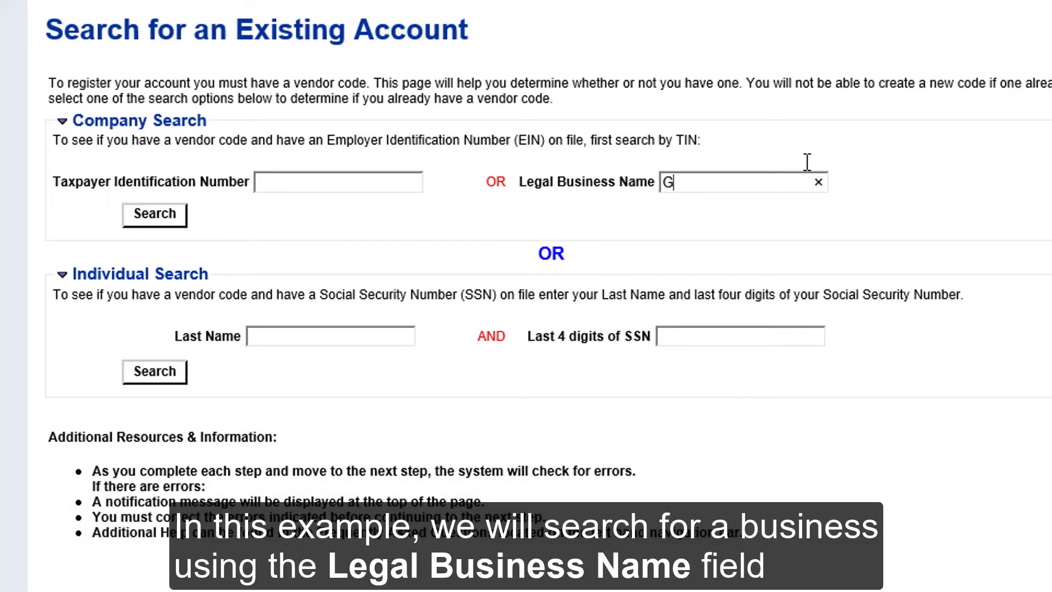
text(SD)
click(156, 223)
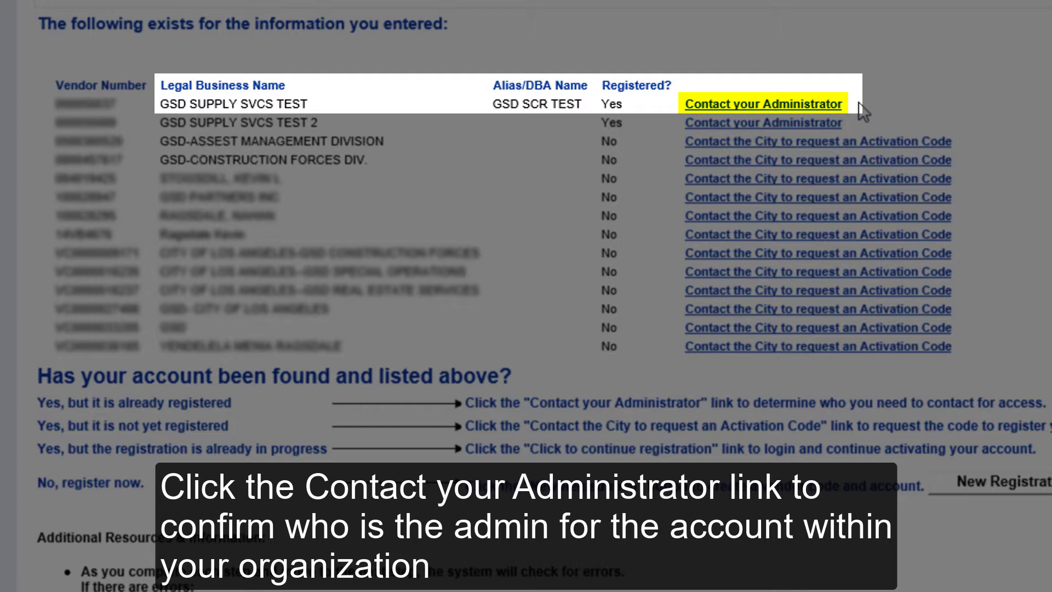
click(826, 105)
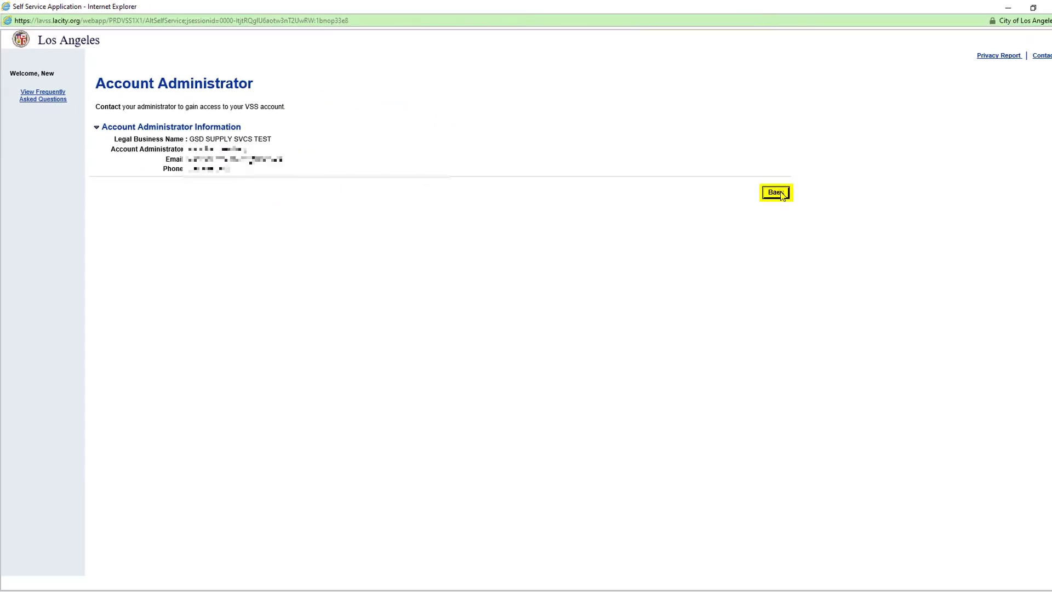
click(775, 192)
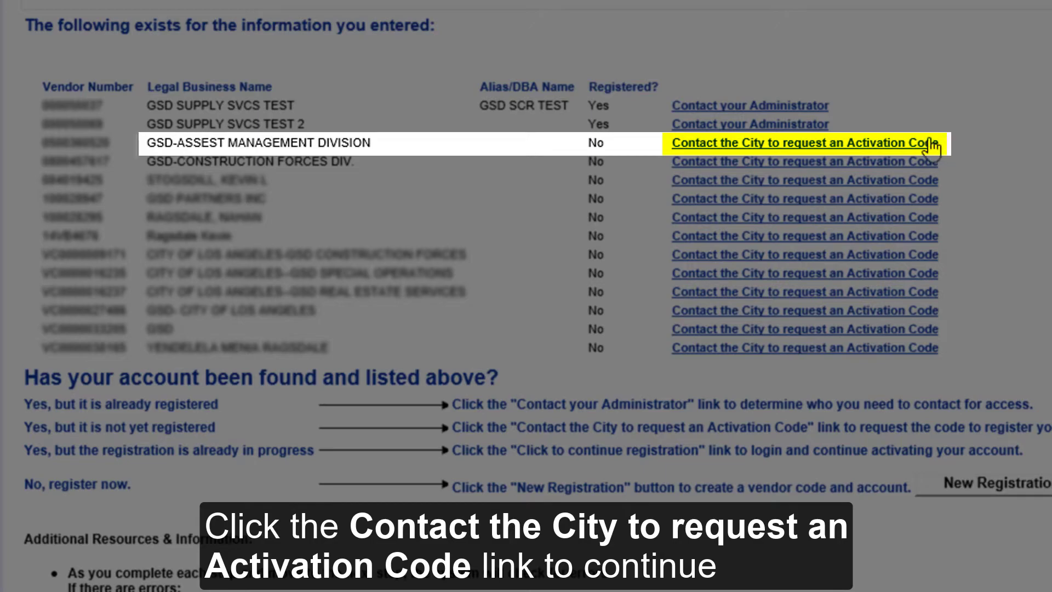
Request an activation code for GSD-ASSEST MANAGEMENT DIVISION with contact General Services, plus contact e-mail and phone
click(930, 143)
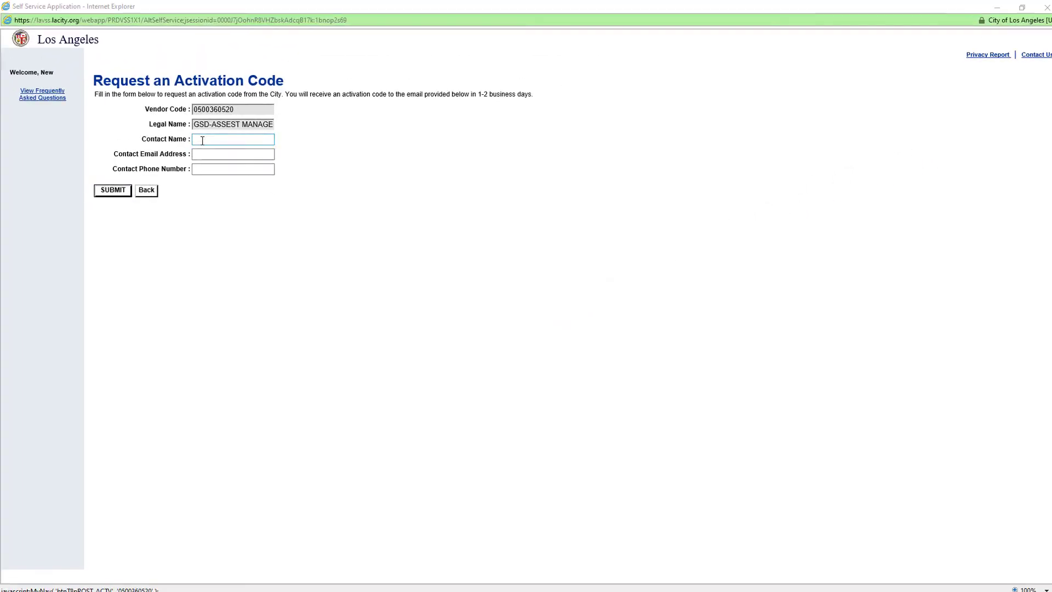
click(201, 139)
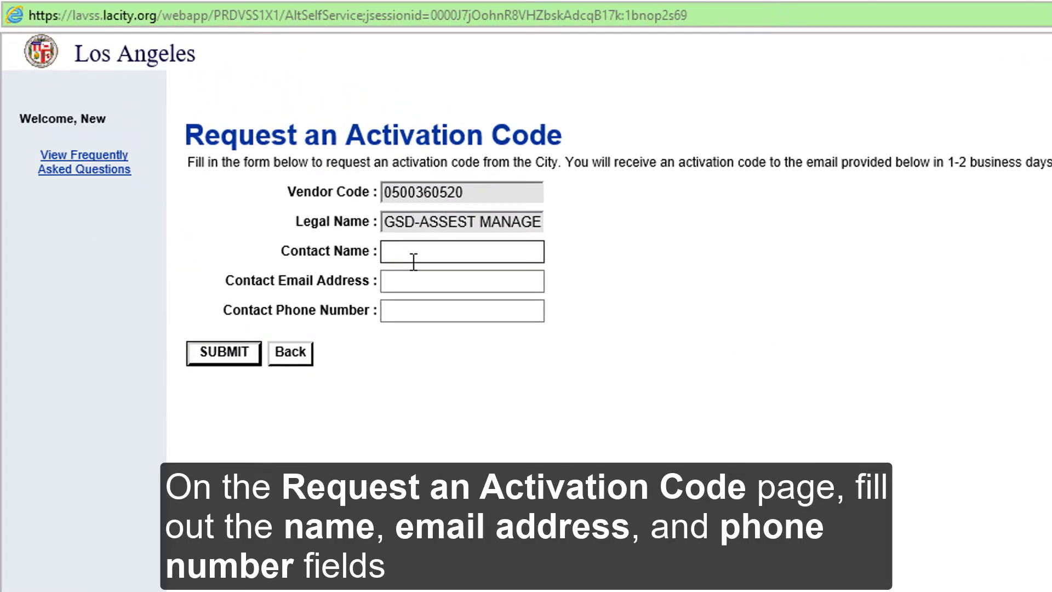
text(General Services)
click(422, 282)
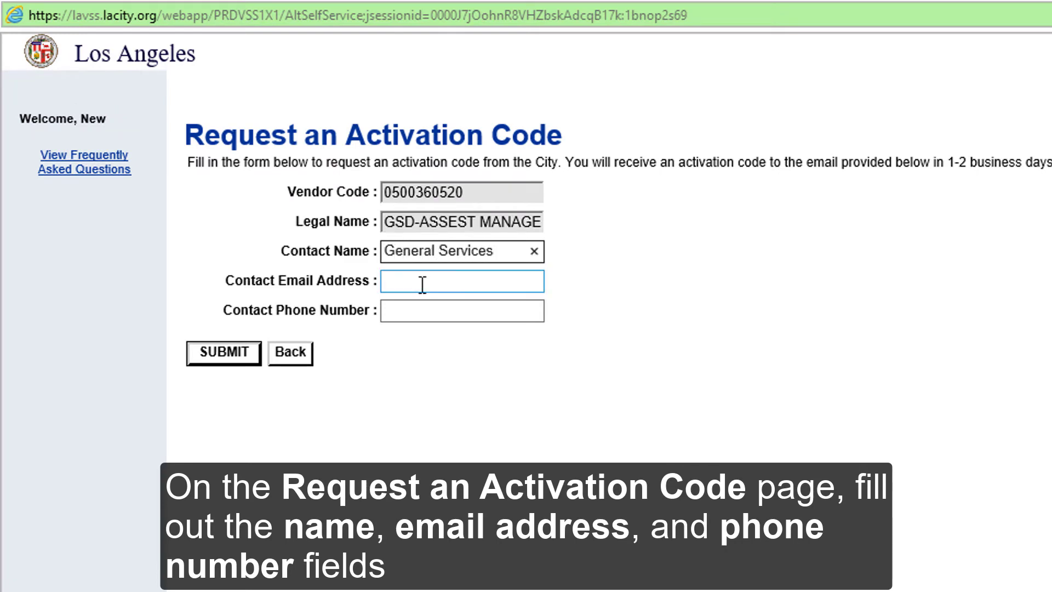
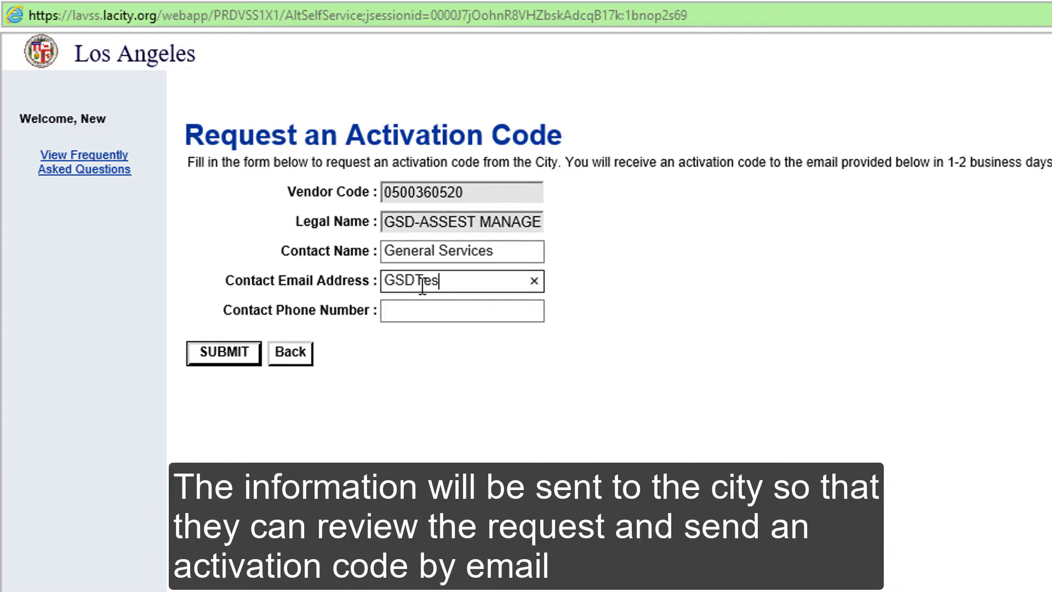
key(Tab)
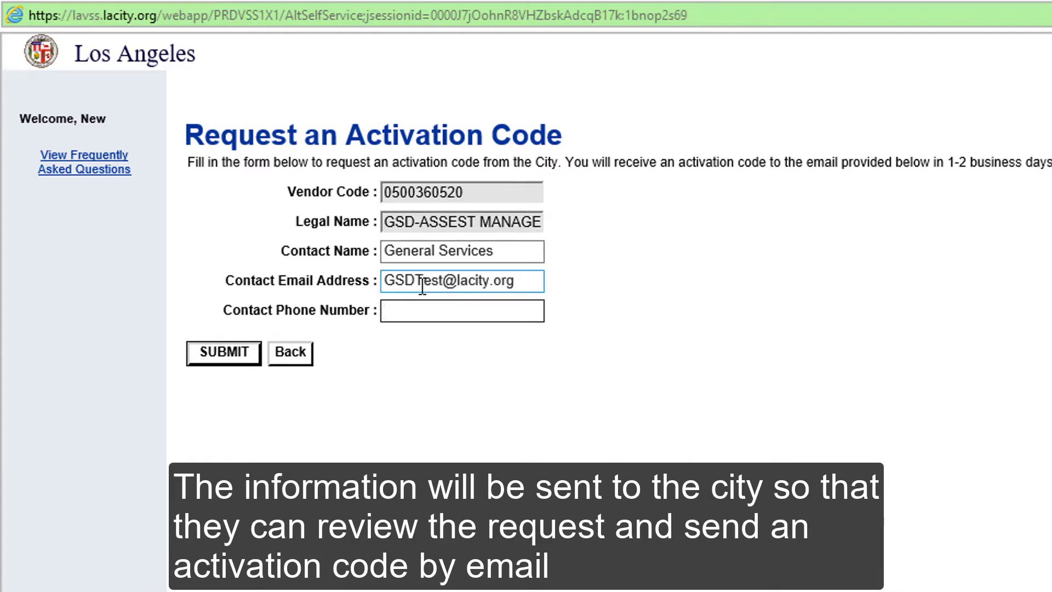
text(2139999999)
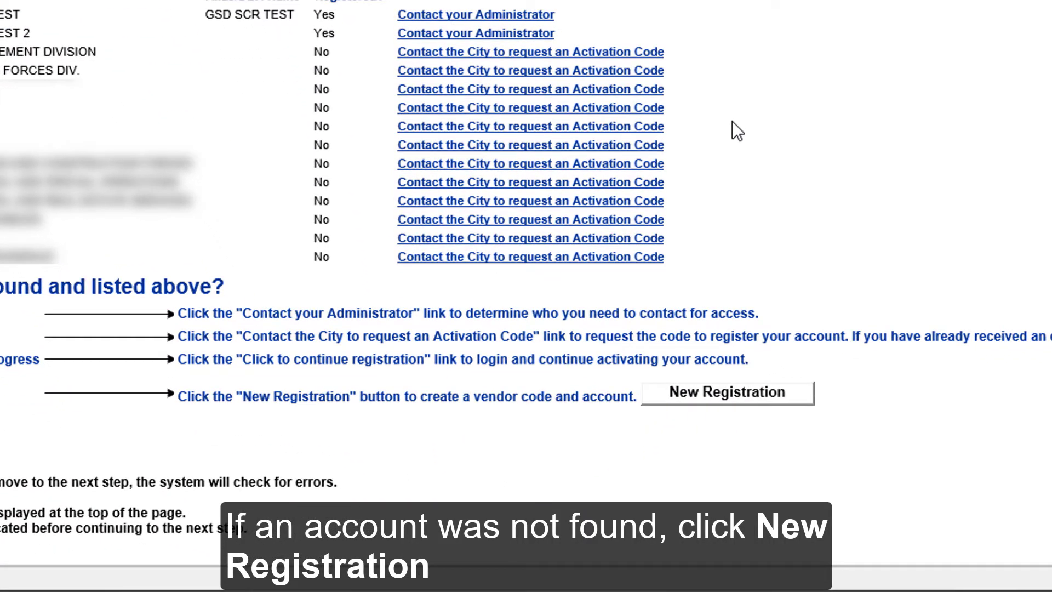
Start a brand-new user account and enter the new user ID and name General Services
click(767, 403)
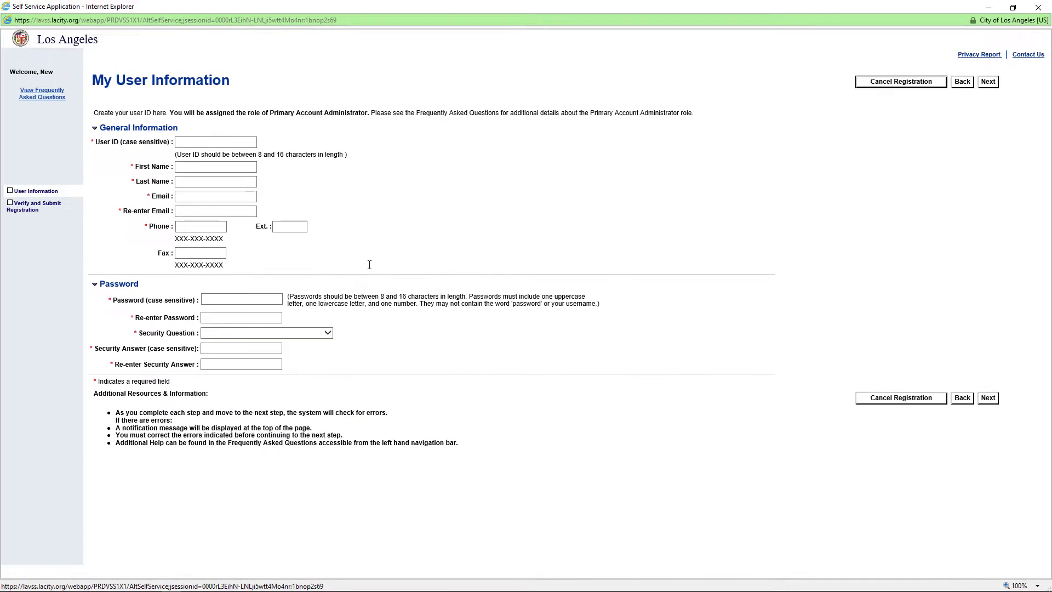
click(253, 144)
text(GS)
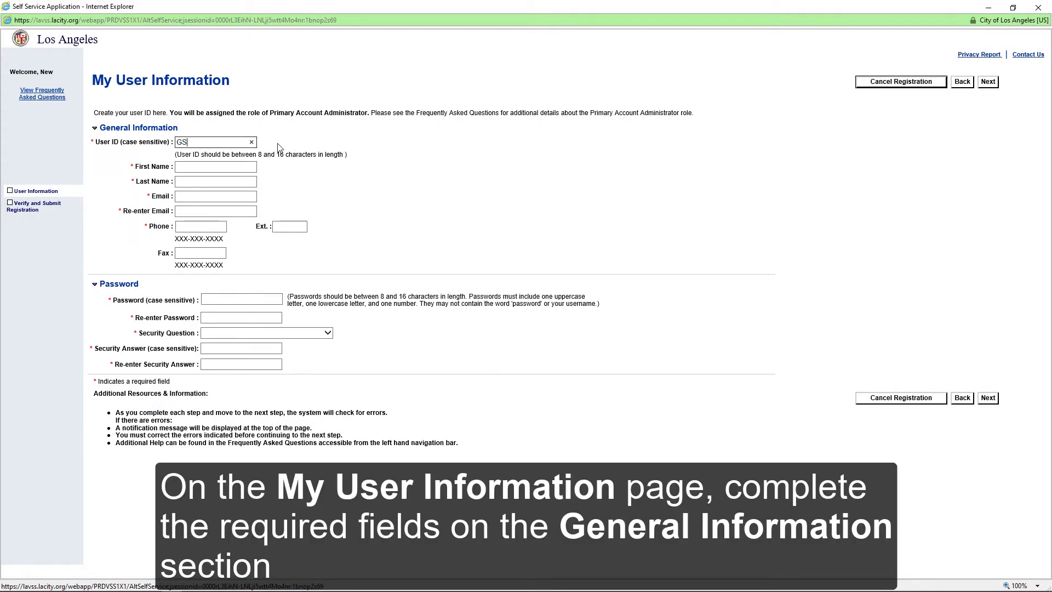
text(Dtest1234)
key(Tab)
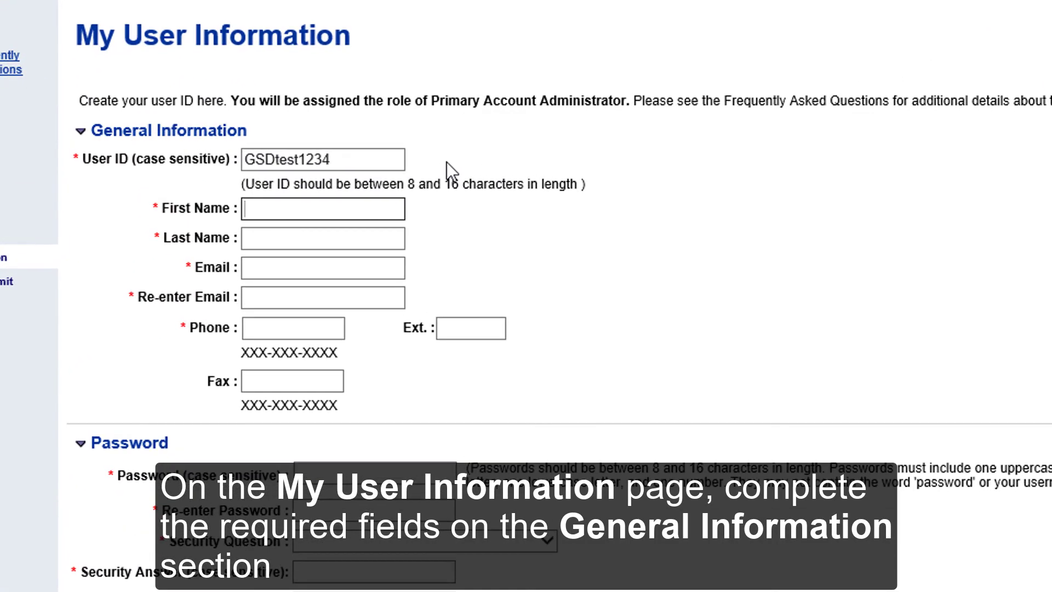
text(General)
key(Tab)
text(Serv)
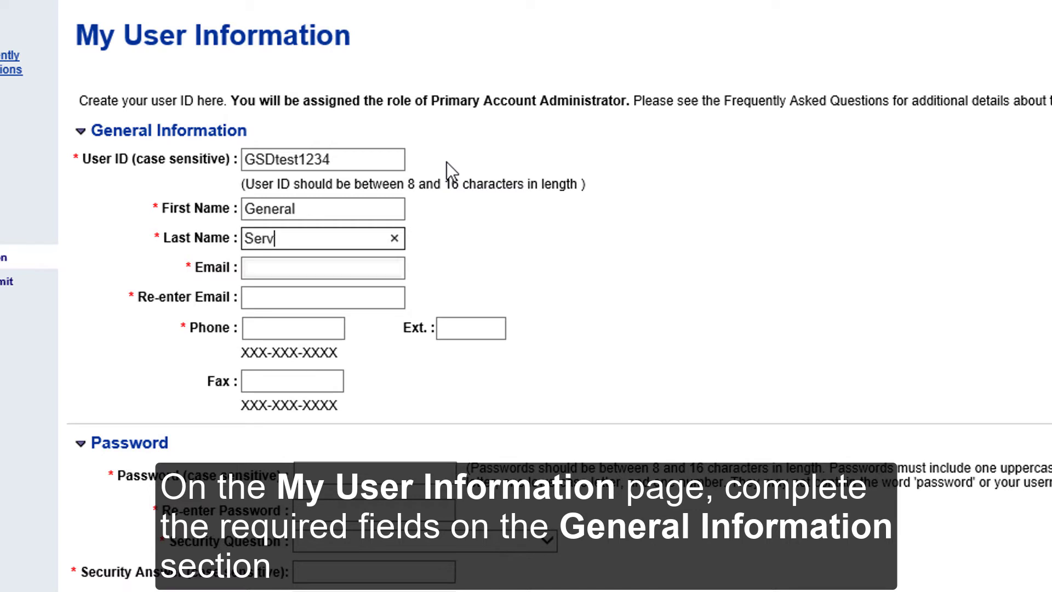
text(ices)
Enter the user's e-mail address, confirm it, and add the phone number
key(Tab)
text(sho.kas)
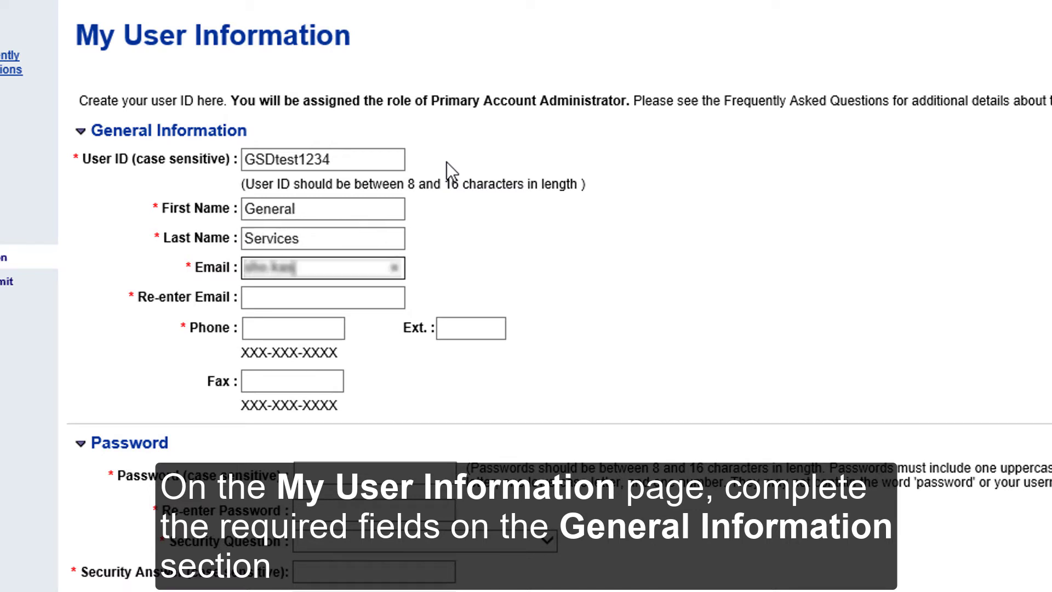
text([redacted])
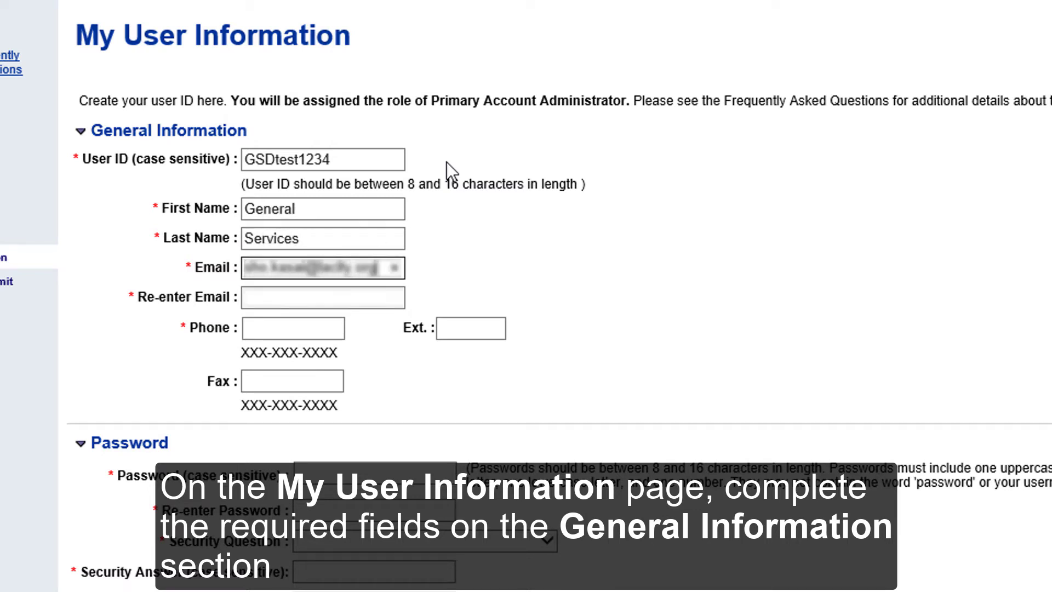
key(Tab)
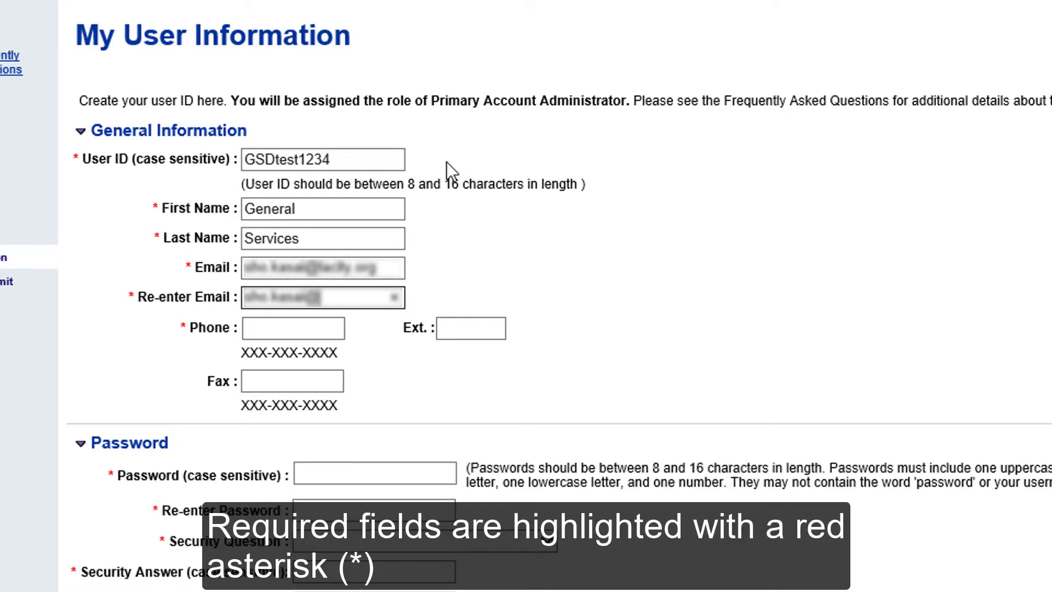
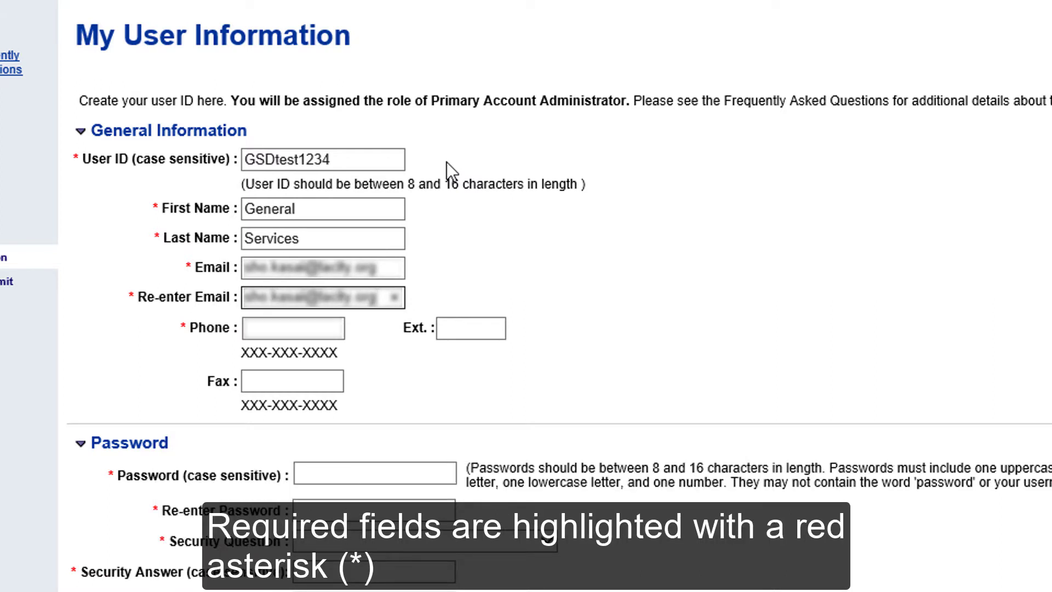
key(Tab)
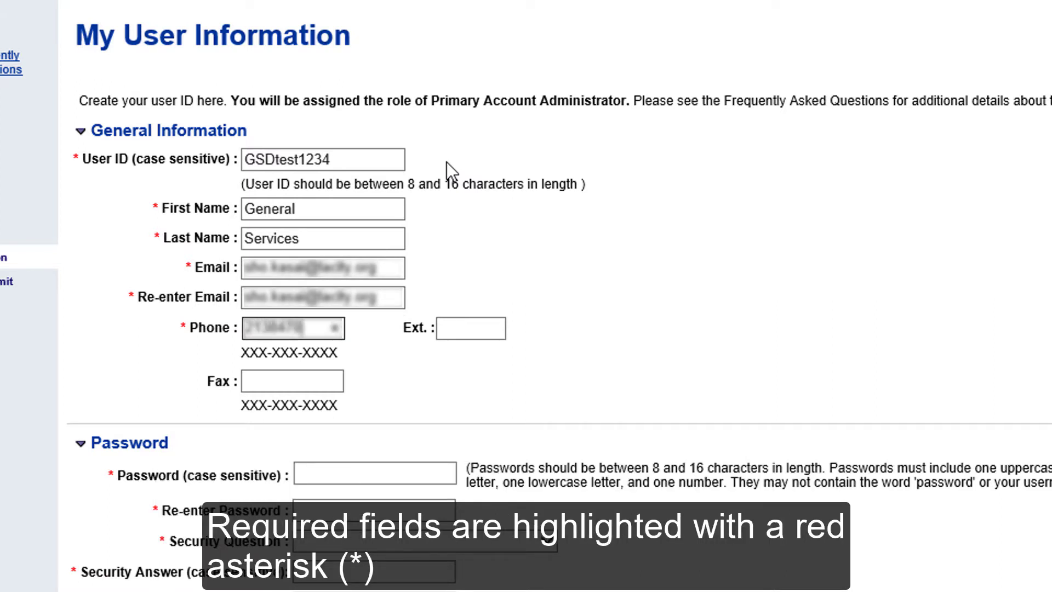
Enter the account password and re-enter it to confirm
click(447, 474)
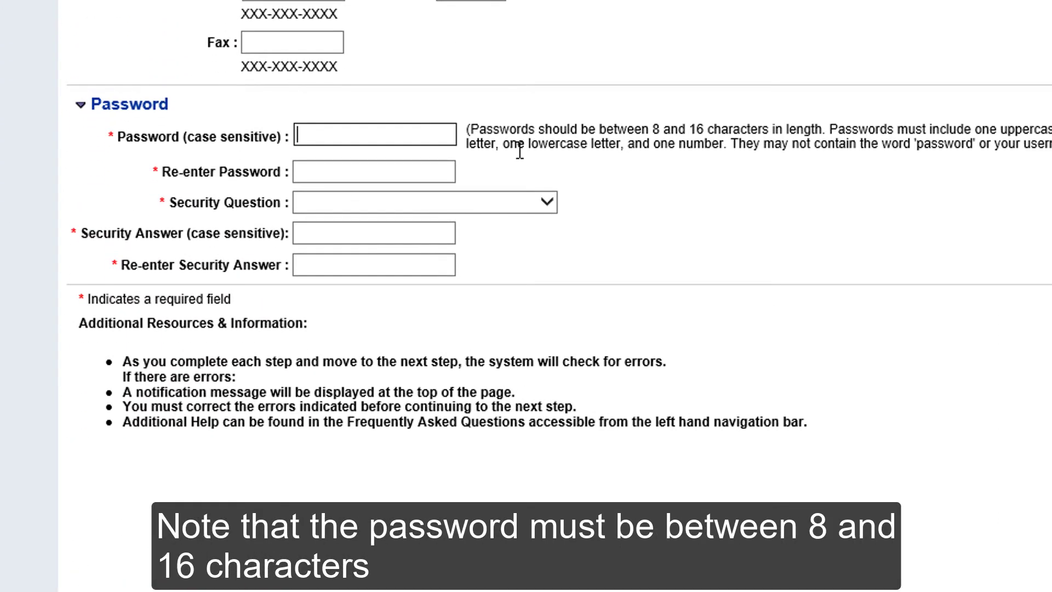
text(••••••••)
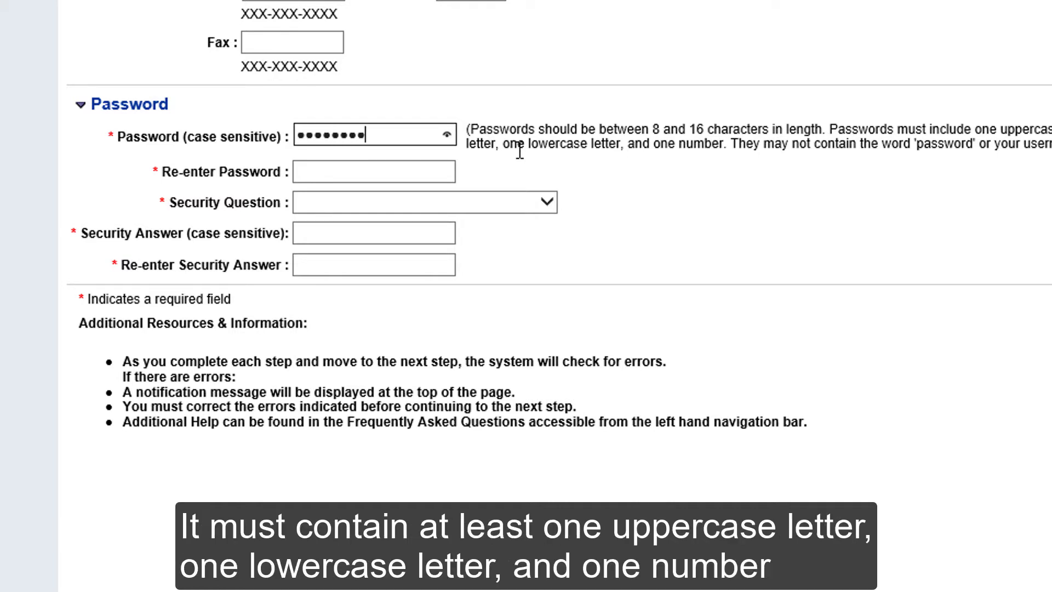
text(•)
key(Tab)
text(•)
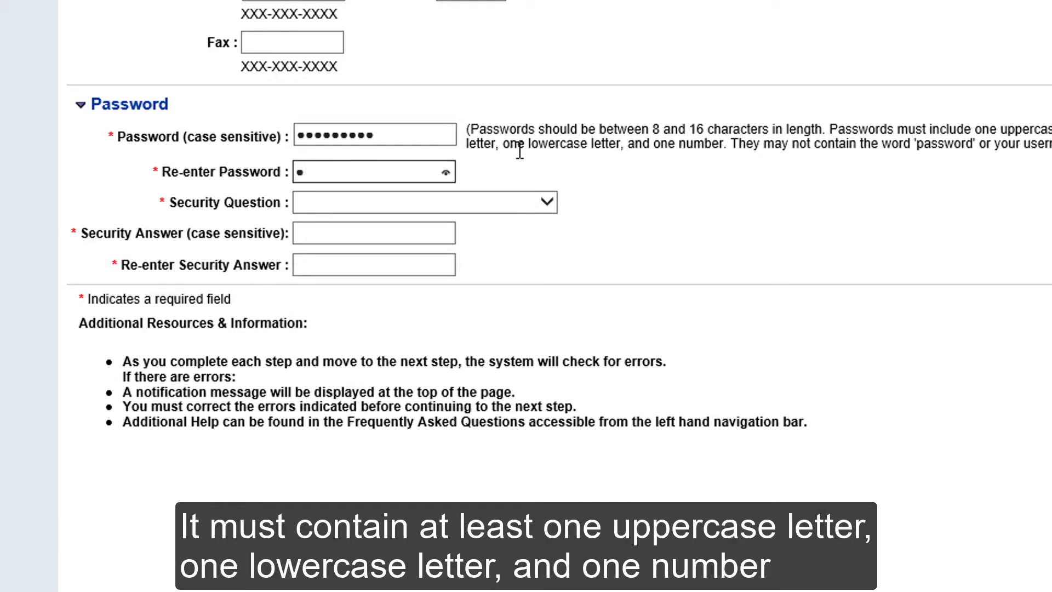
text(•••••••)
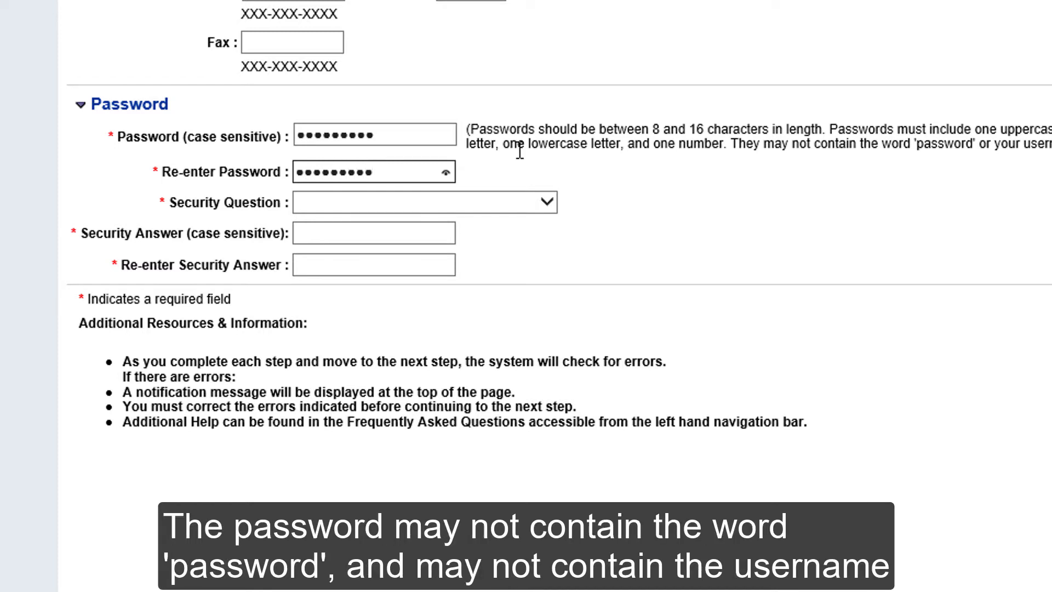
Choose security question 'What is your favorite color?' and enter its answer twice
click(523, 199)
click(485, 253)
click(434, 226)
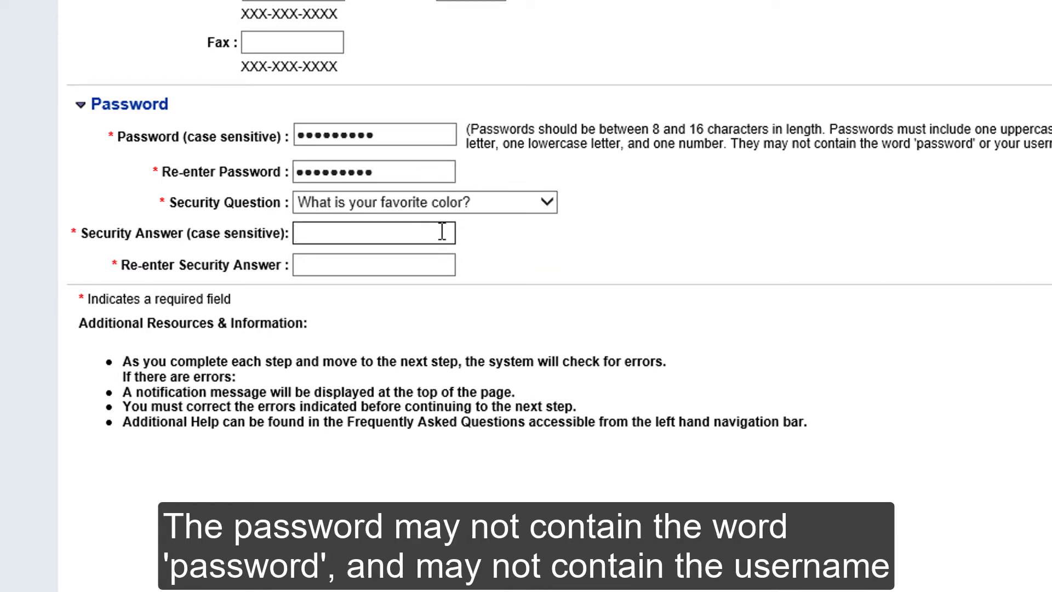
text(green)
key(Tab)
text(green)
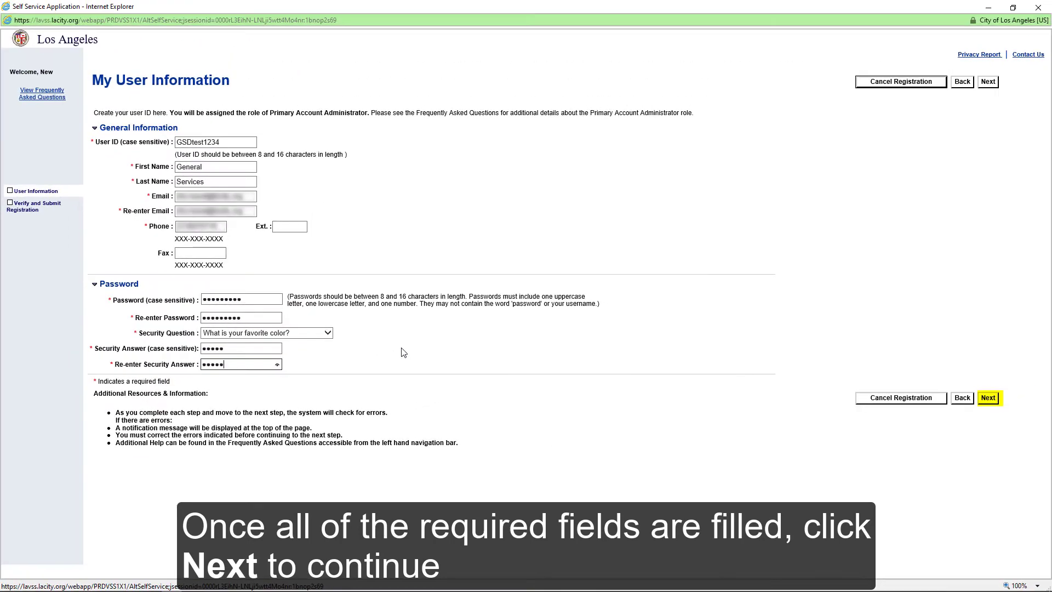
Submit My User Information and confirm the Verify Email Address page to send verification
click(994, 399)
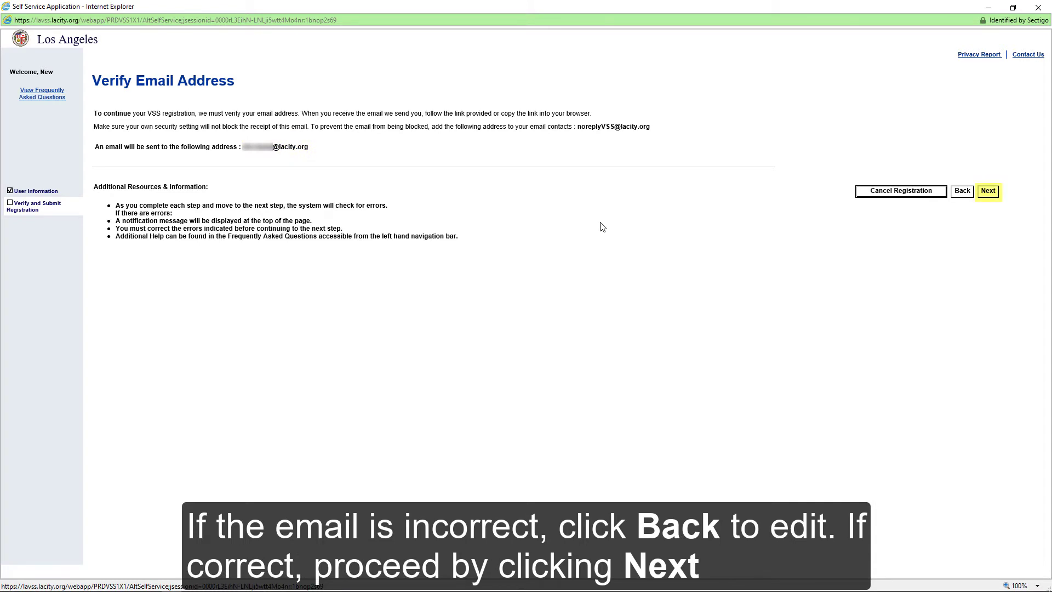
click(996, 194)
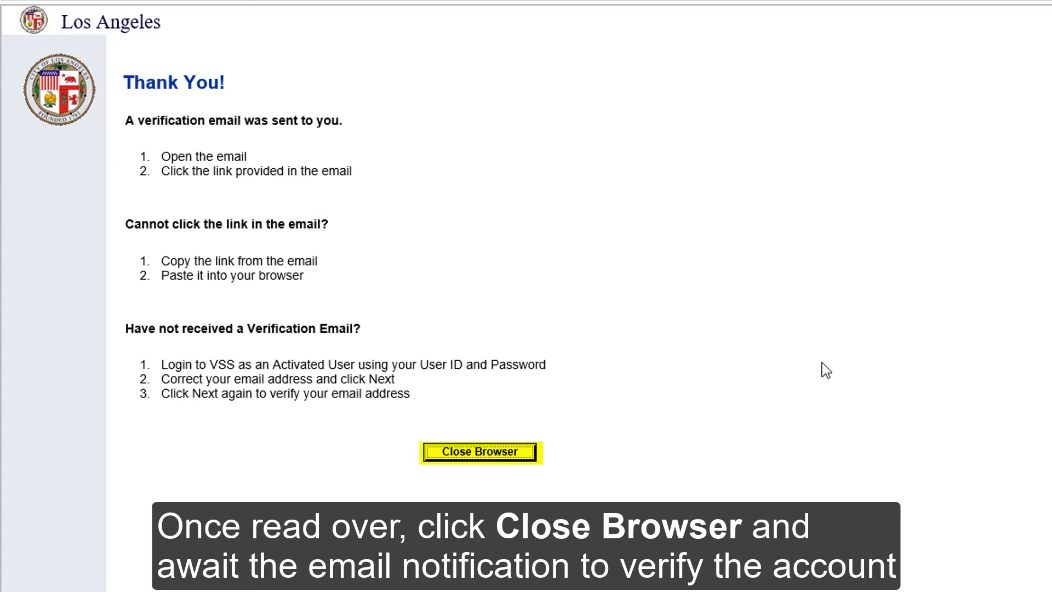
Close the registration window, open the VSS verification e-mail, and follow its verification link
click(527, 451)
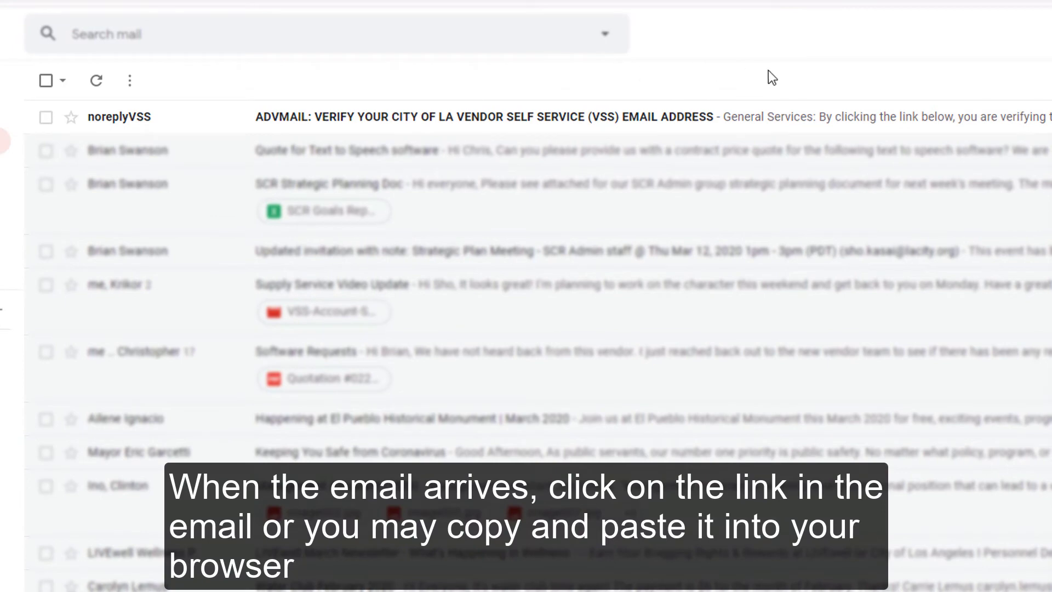
click(856, 121)
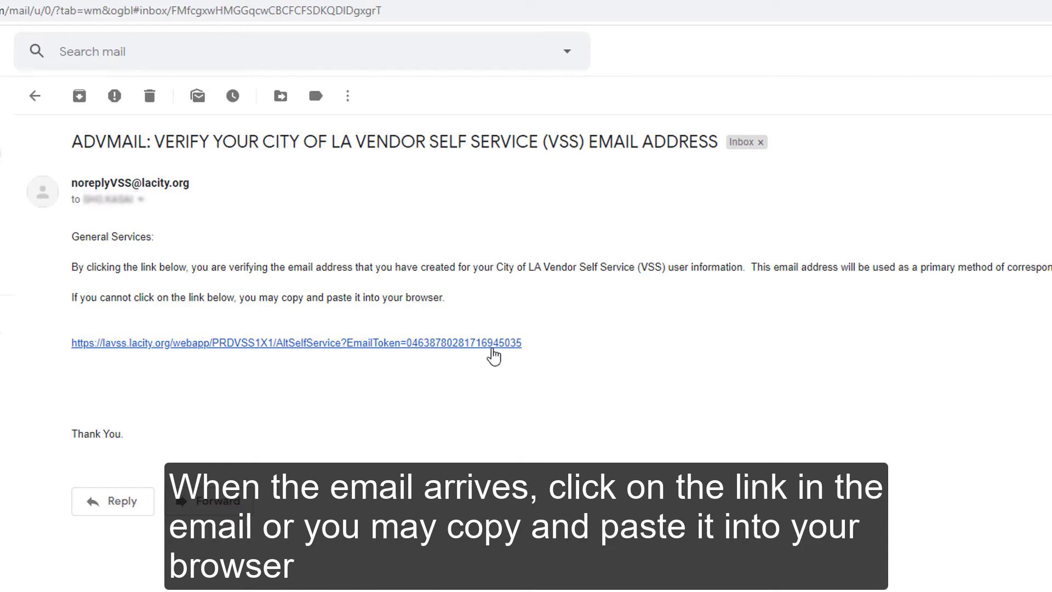
click(493, 351)
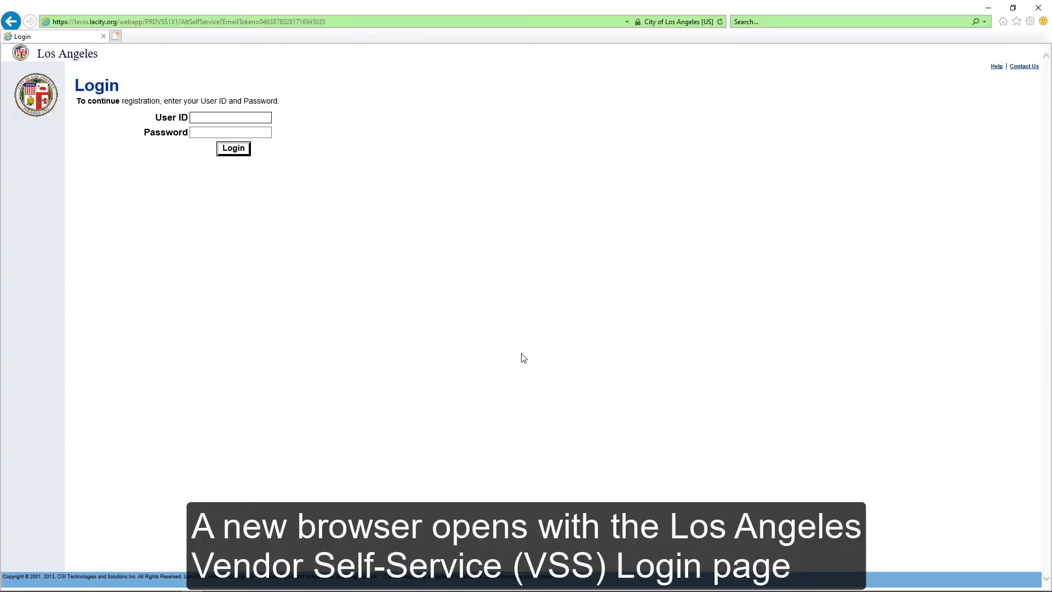
Enter the newly created user ID and its password on the Login page
click(260, 118)
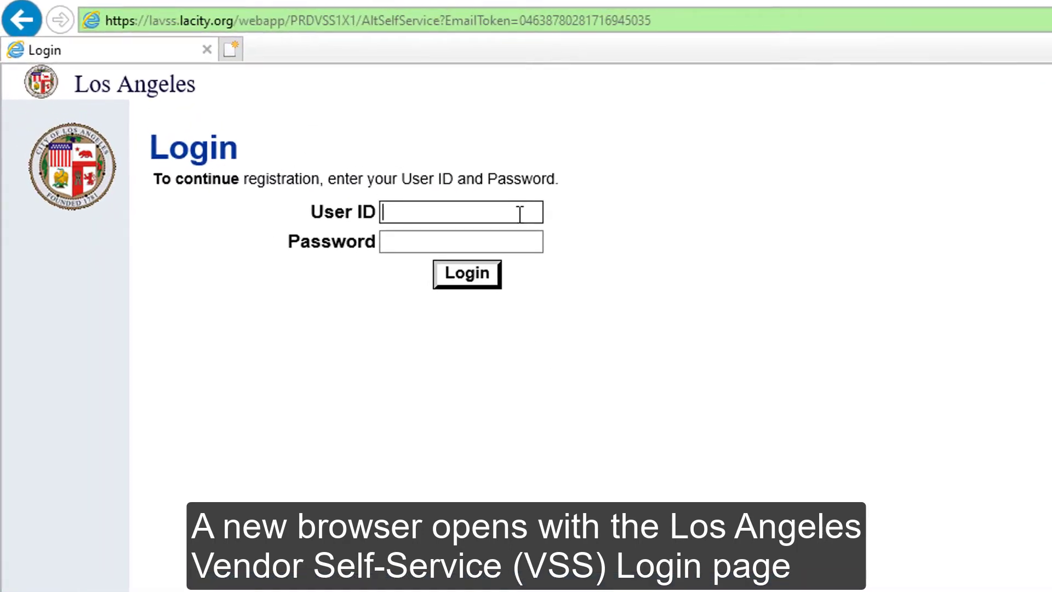
text(GSDtest)
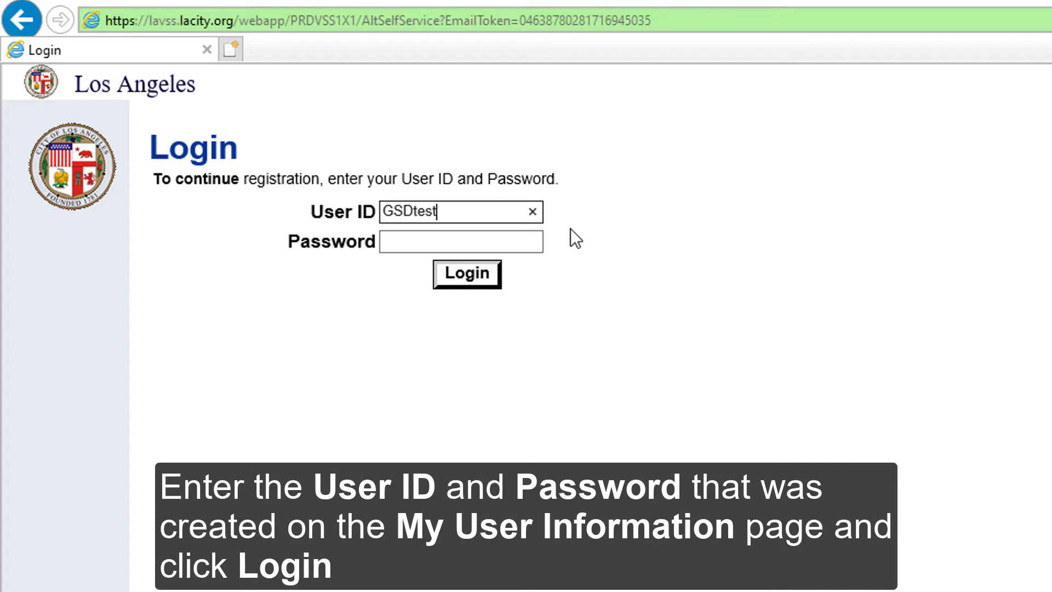
text(1234)
key(Tab)
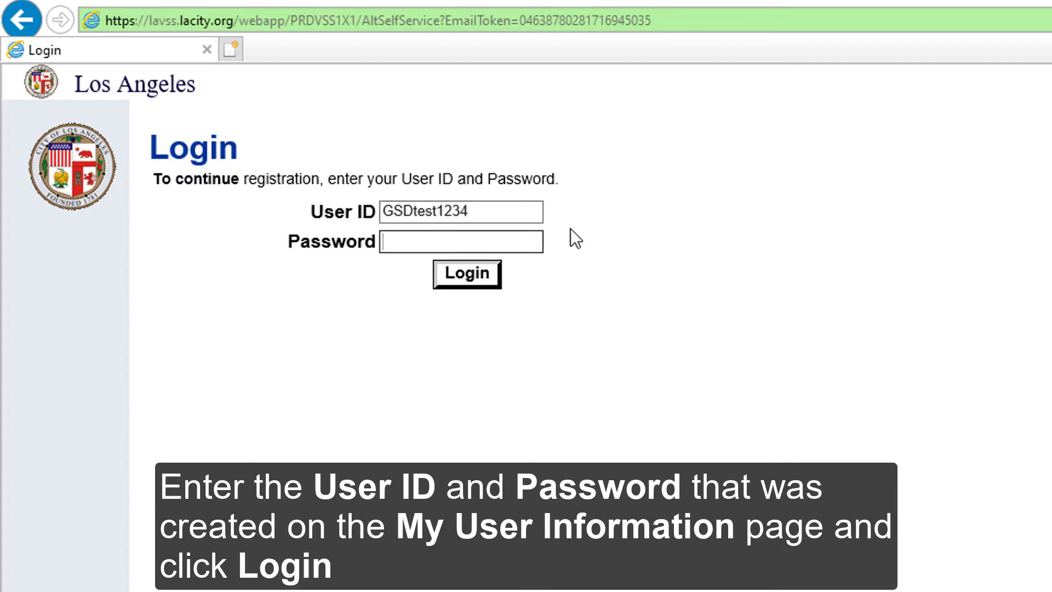
text(123456789)
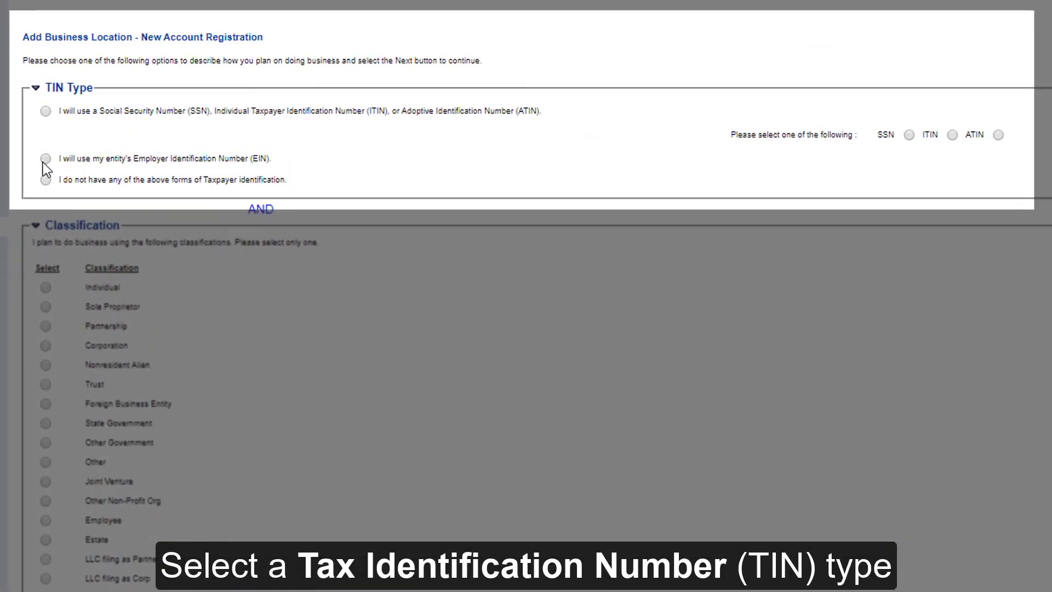
Set TIN type to EIN and classification to Corporation, then continue
click(46, 159)
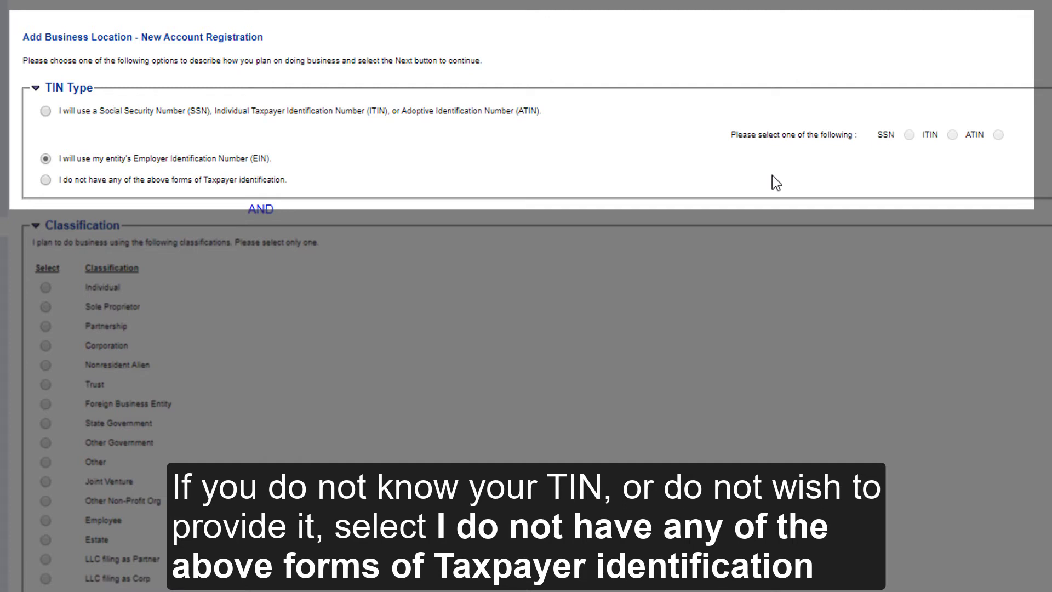
scroll(849, 110, down, 4)
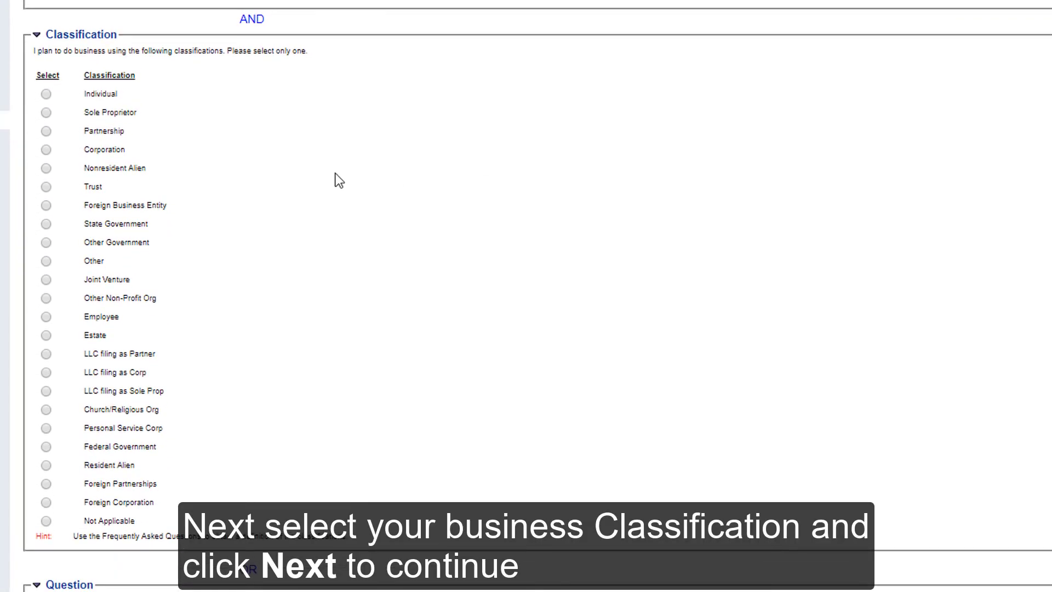
click(45, 150)
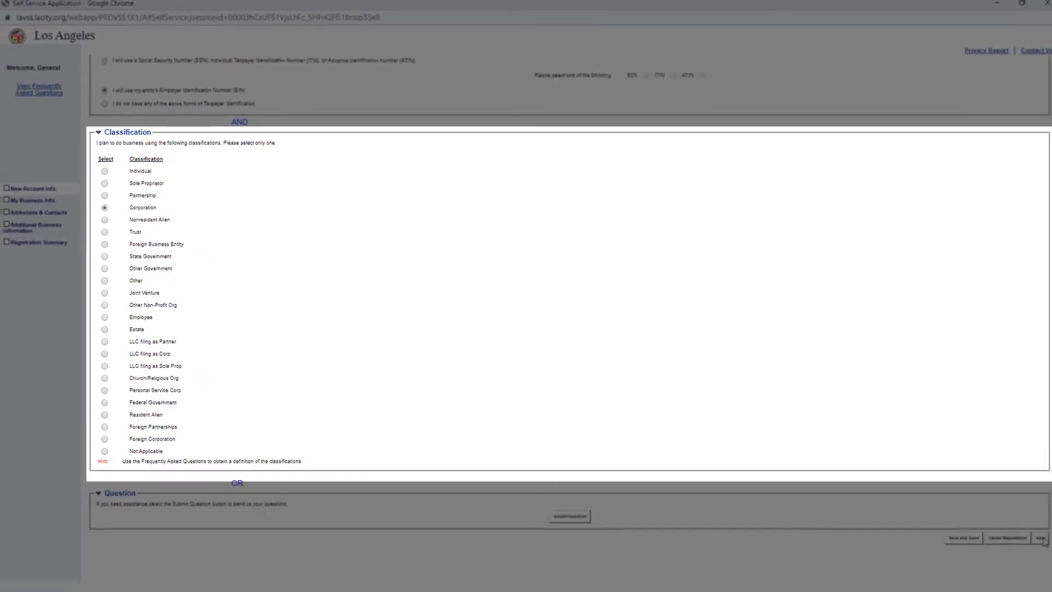
click(1040, 538)
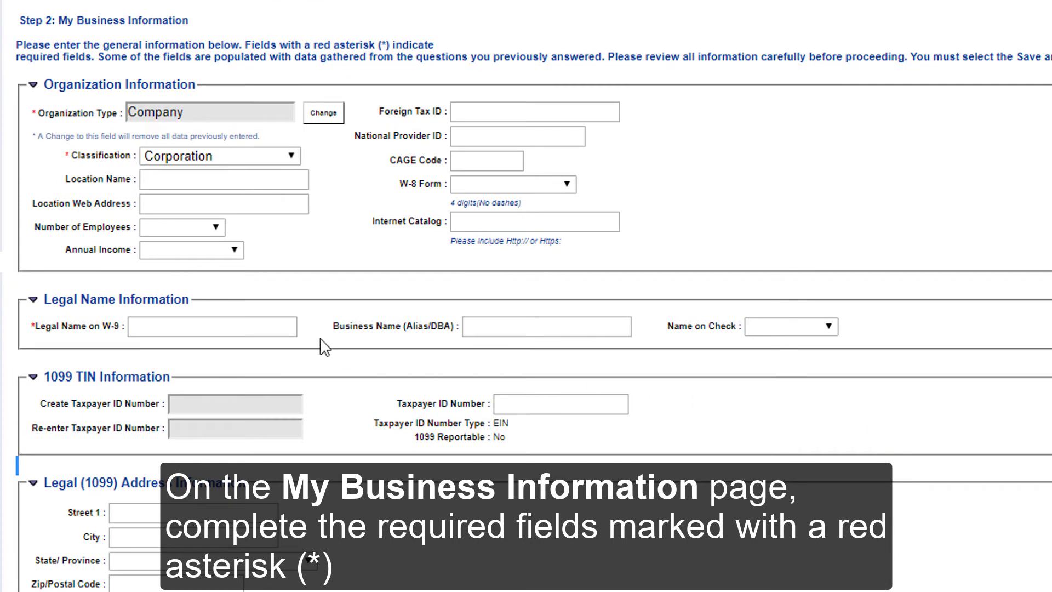
Enter General Services as the Legal Name on W-9 plus the taxpayer ID number, then continue
click(282, 327)
text(Ge)
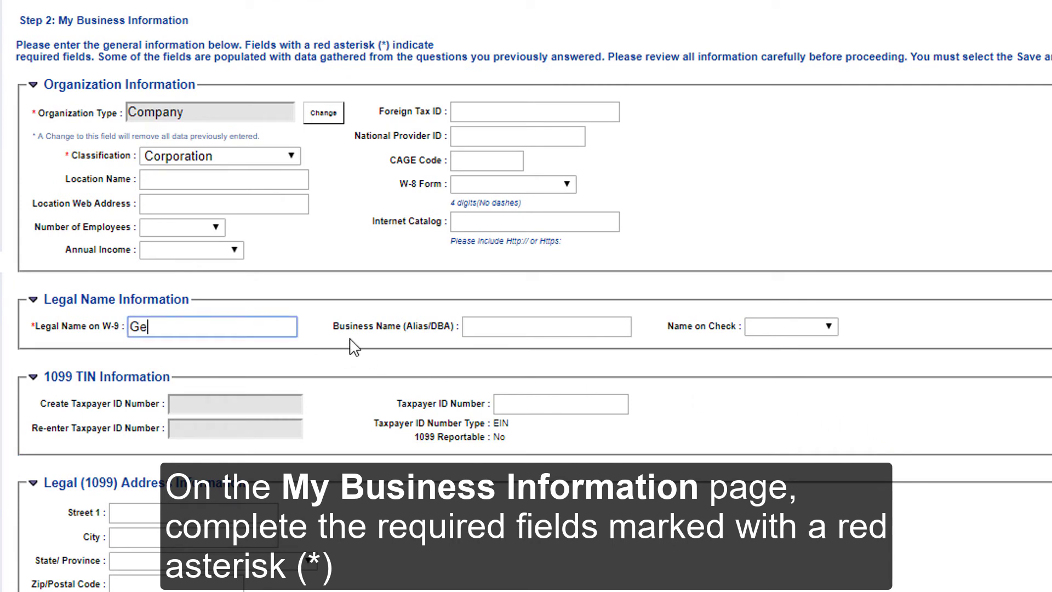
text(neral Servic)
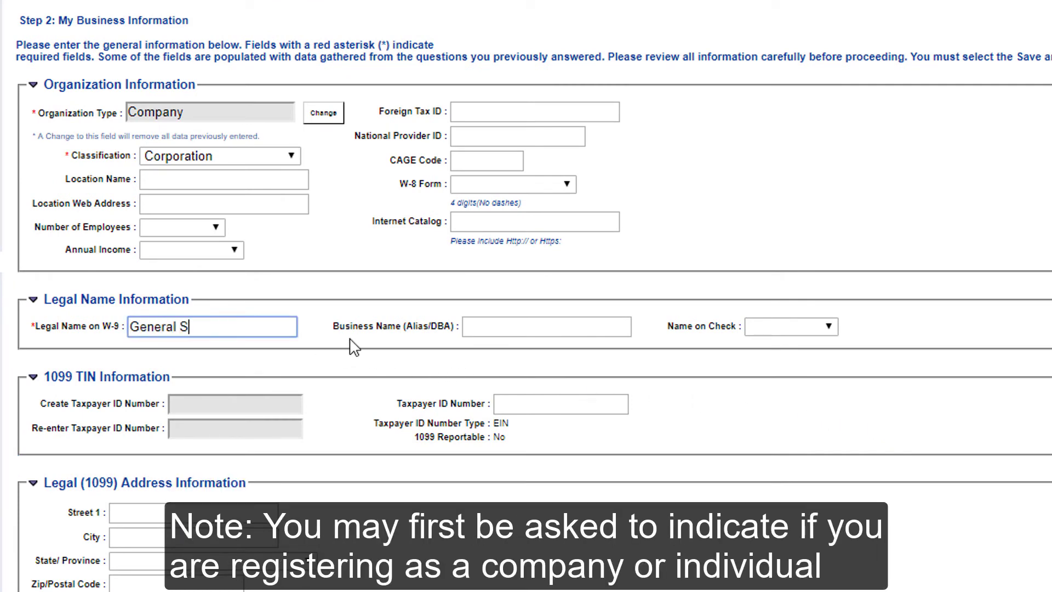
text(es)
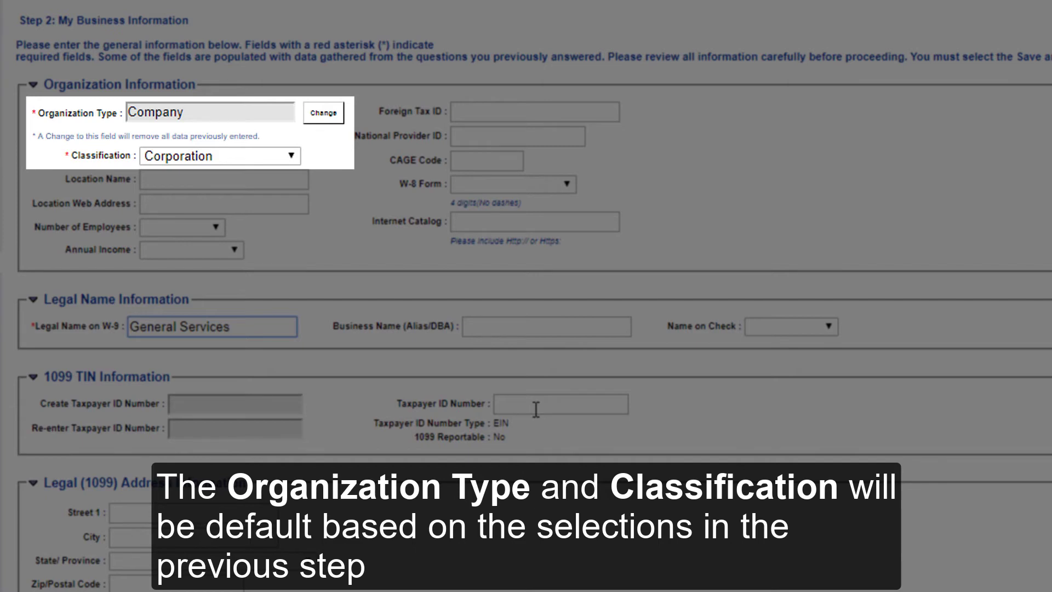
click(536, 409)
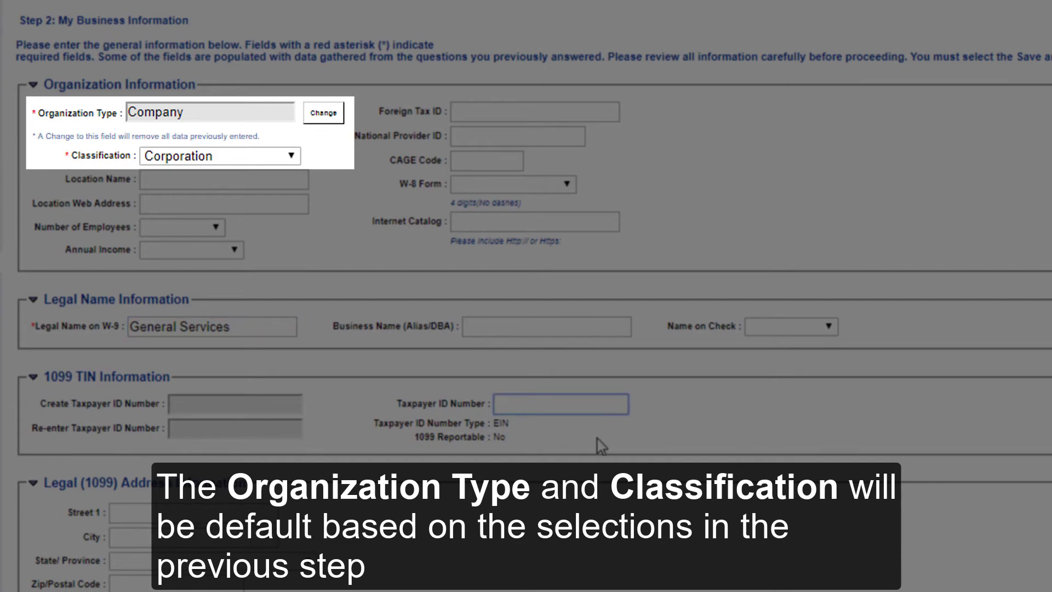
text(12345)
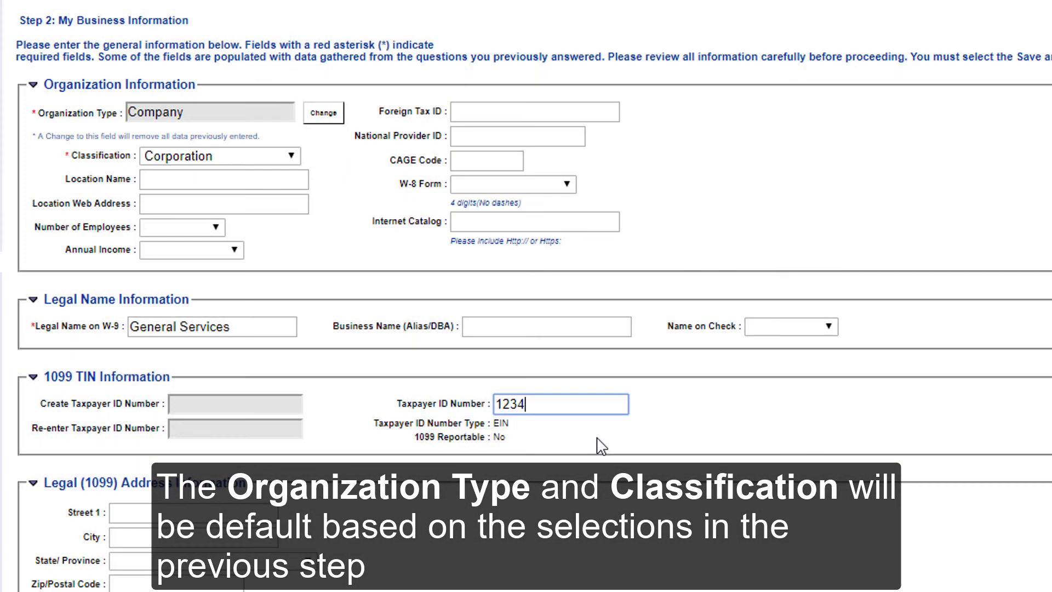
text(6789)
click(1032, 415)
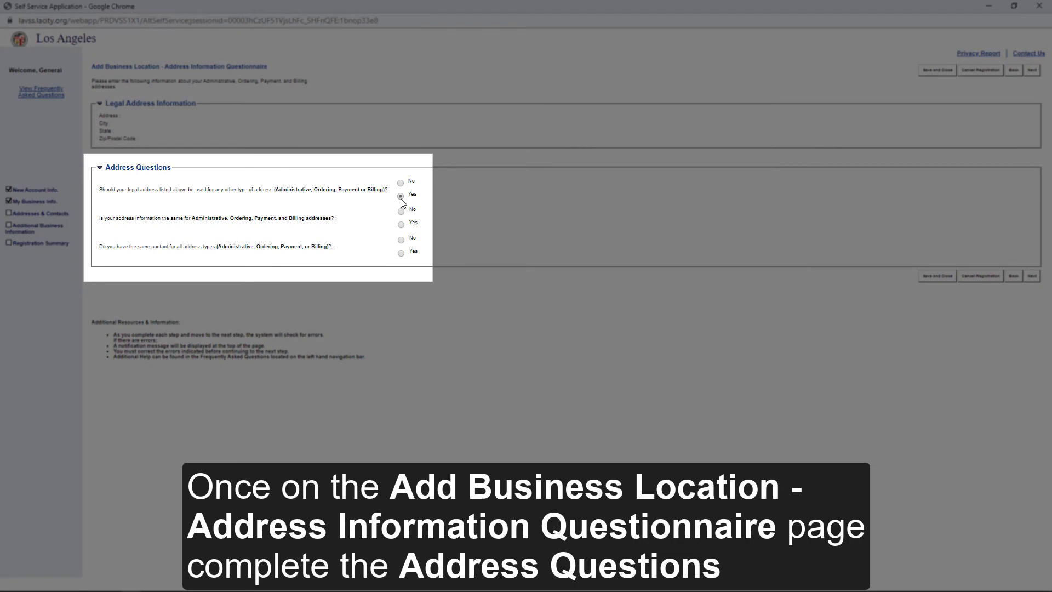
Answer Yes to the second and third address questions and continue to Step 3
click(401, 224)
click(401, 253)
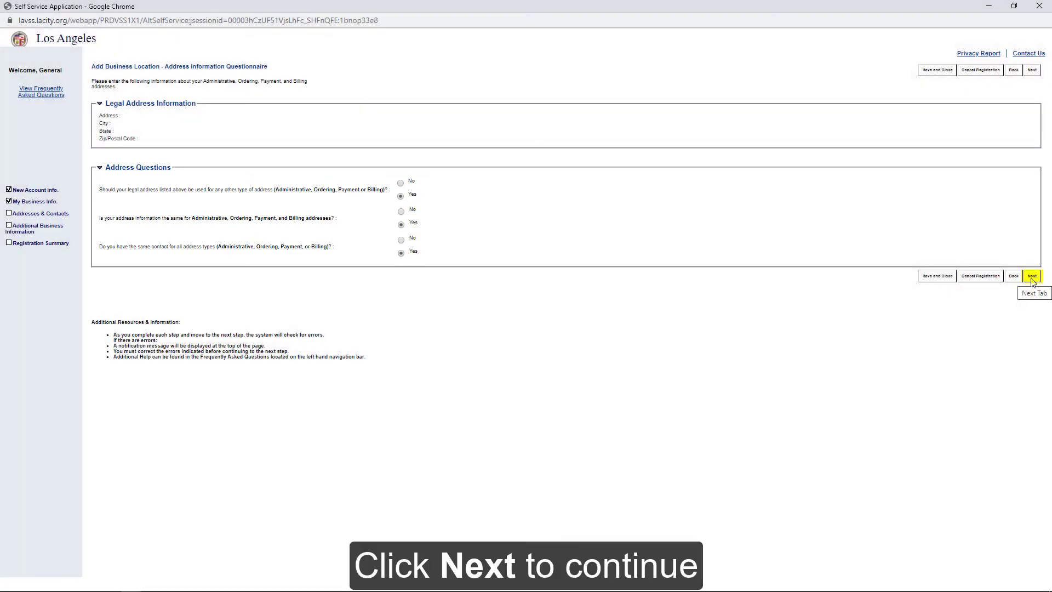
click(1030, 278)
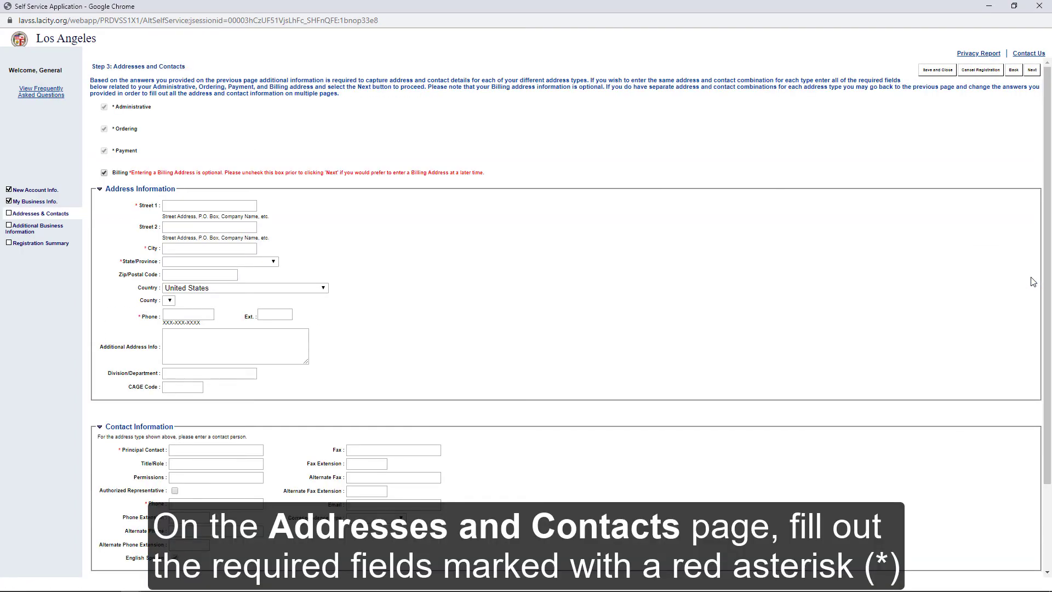
Enter the street address, city Los Angeles, state California and the address phone number
click(249, 204)
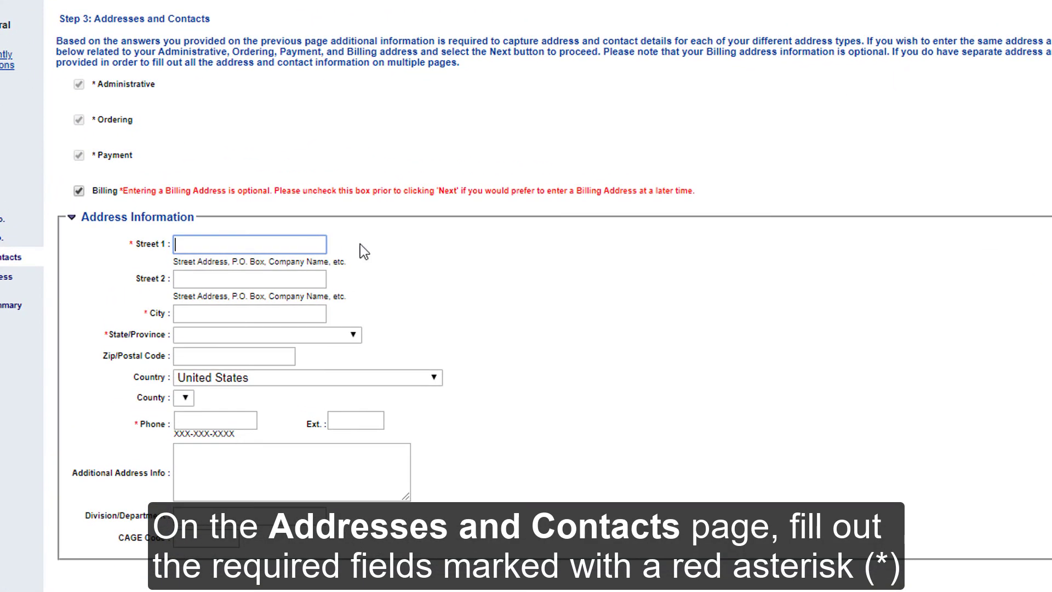
text(123 Main St)
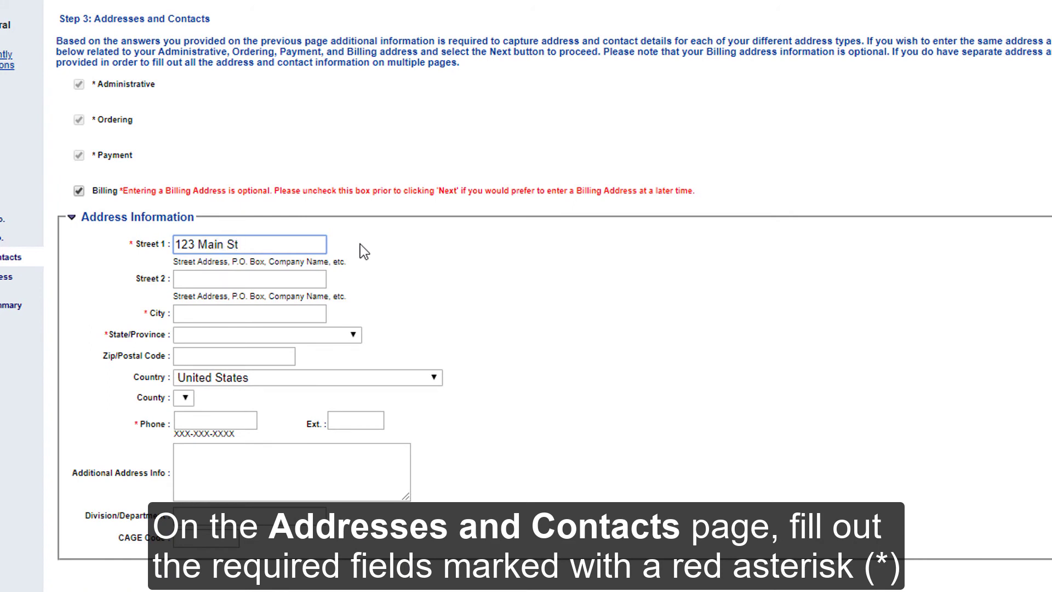
click(298, 322)
text(Los Angeles)
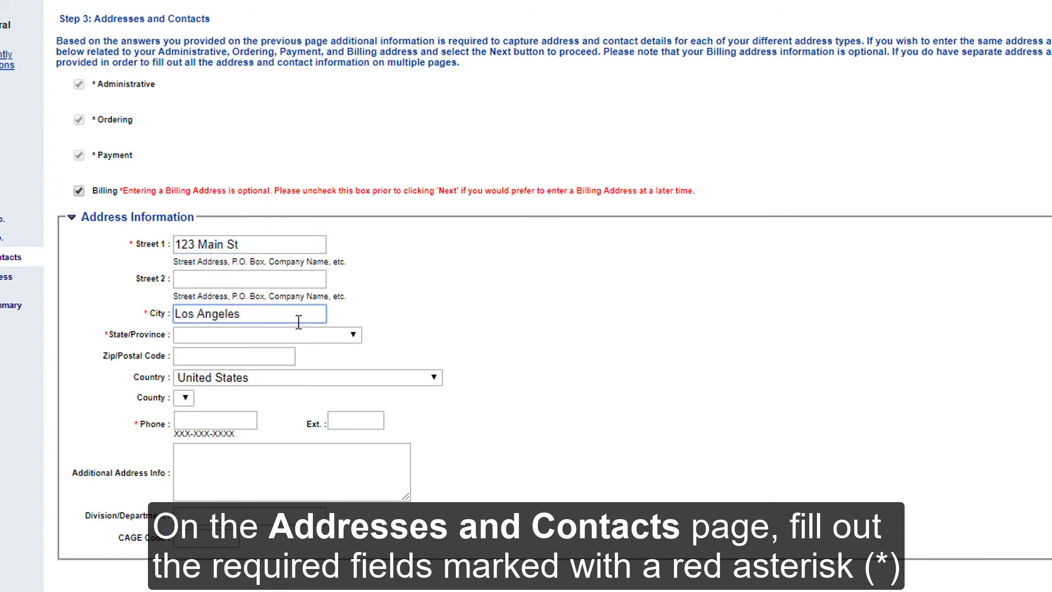
click(353, 334)
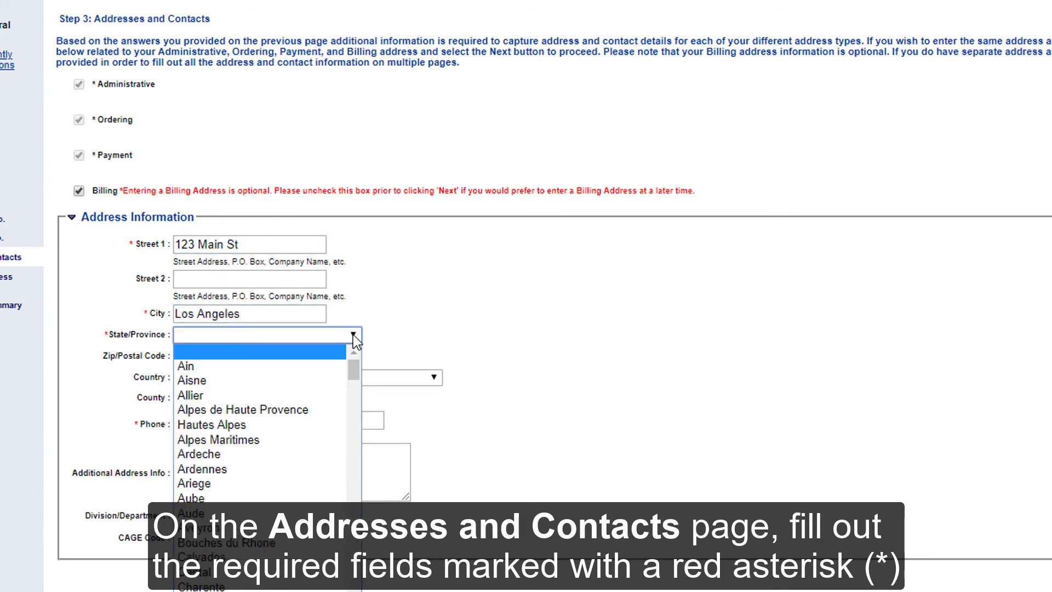
key(l)
key(c)
key(Return)
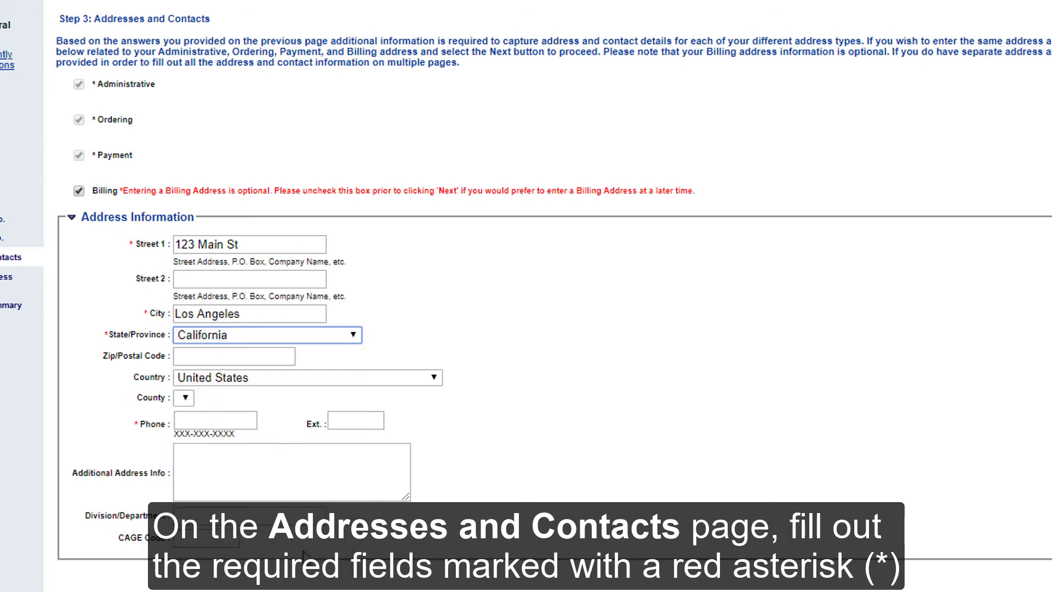
click(244, 421)
text(2135)
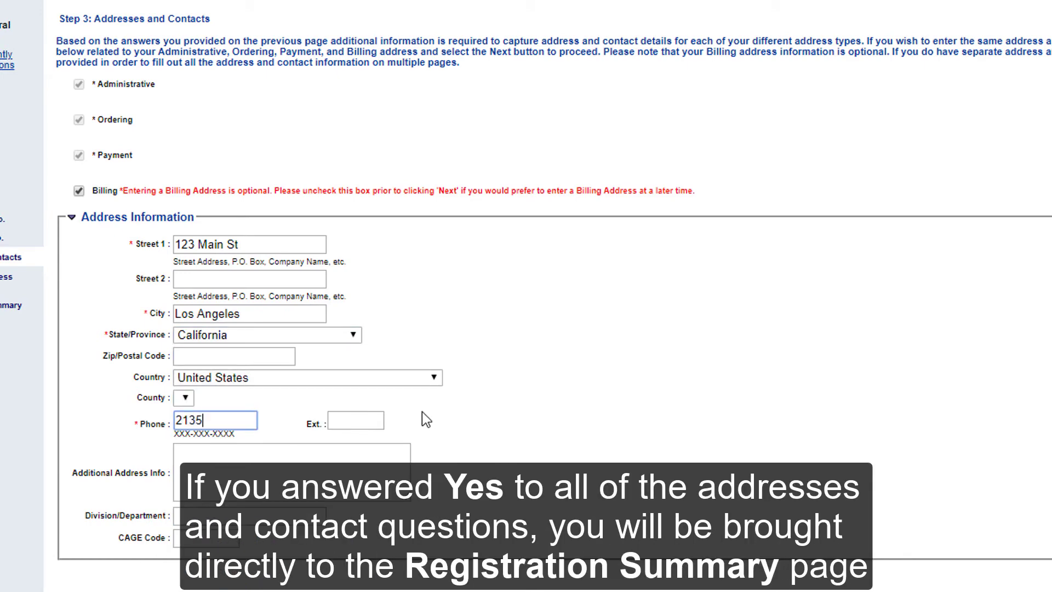
text(555555)
Add General Services as principal contact with a contact phone number and continue
scroll(807, 560, down, 1)
scroll(807, 560, down, 6)
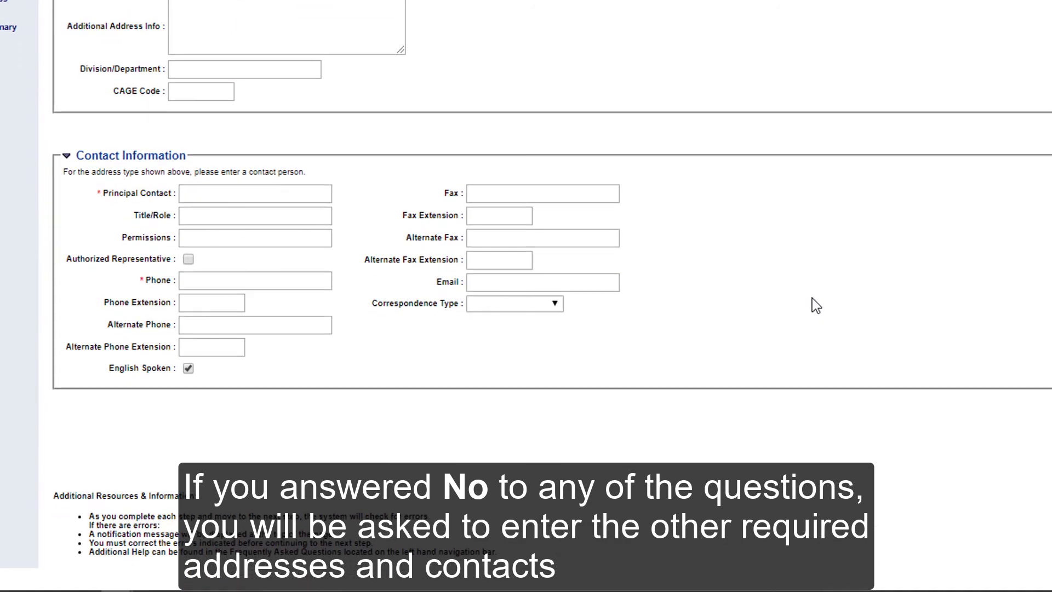
click(309, 193)
text(Gen)
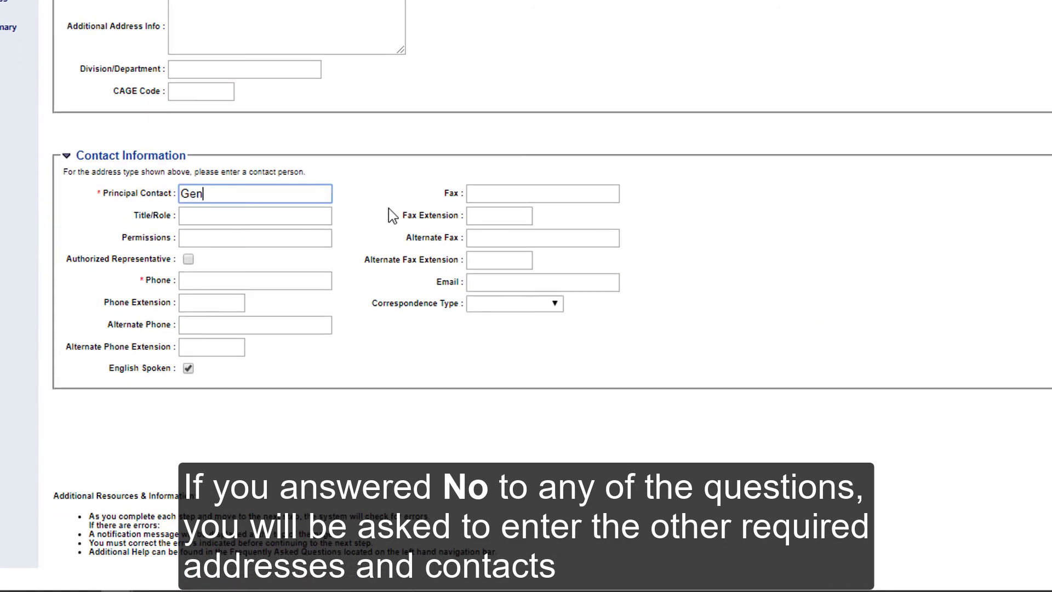
text(eral Services)
key(Tab)
key(Tab)
key(Tab)
key(Tab)
text(2135555)
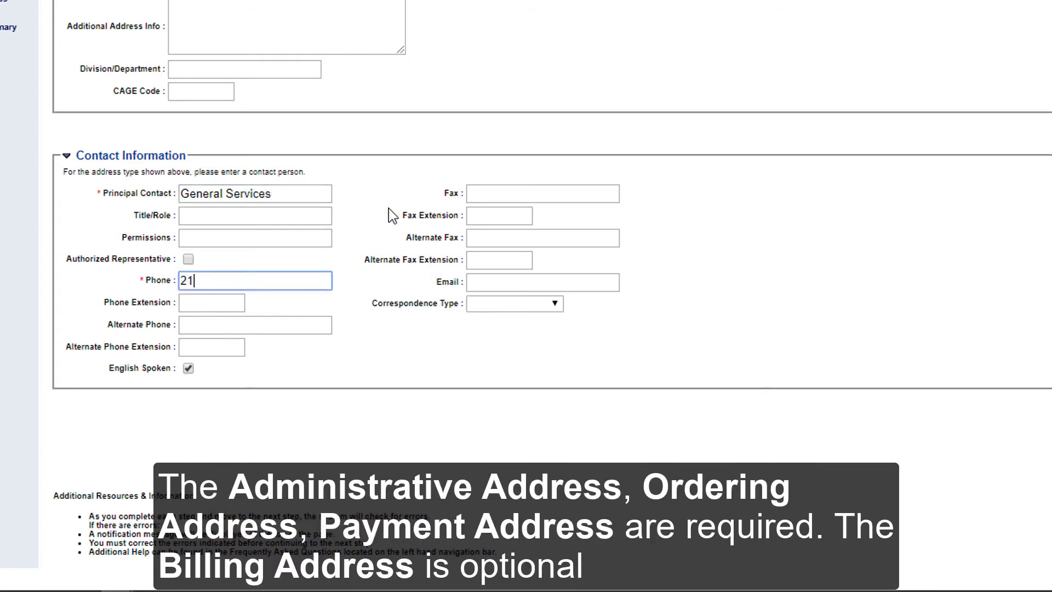
text(555)
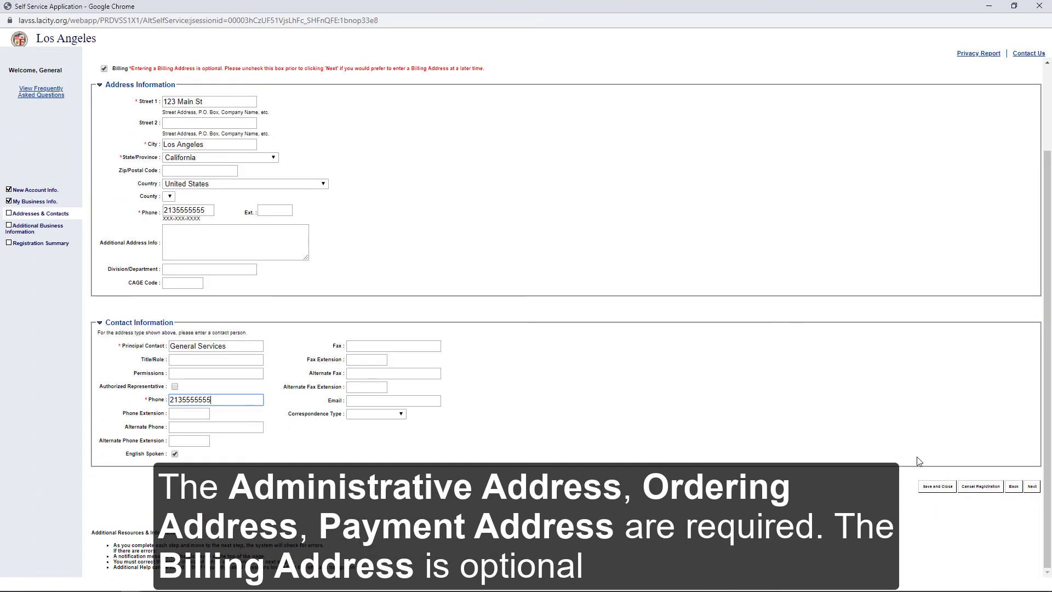
click(1031, 487)
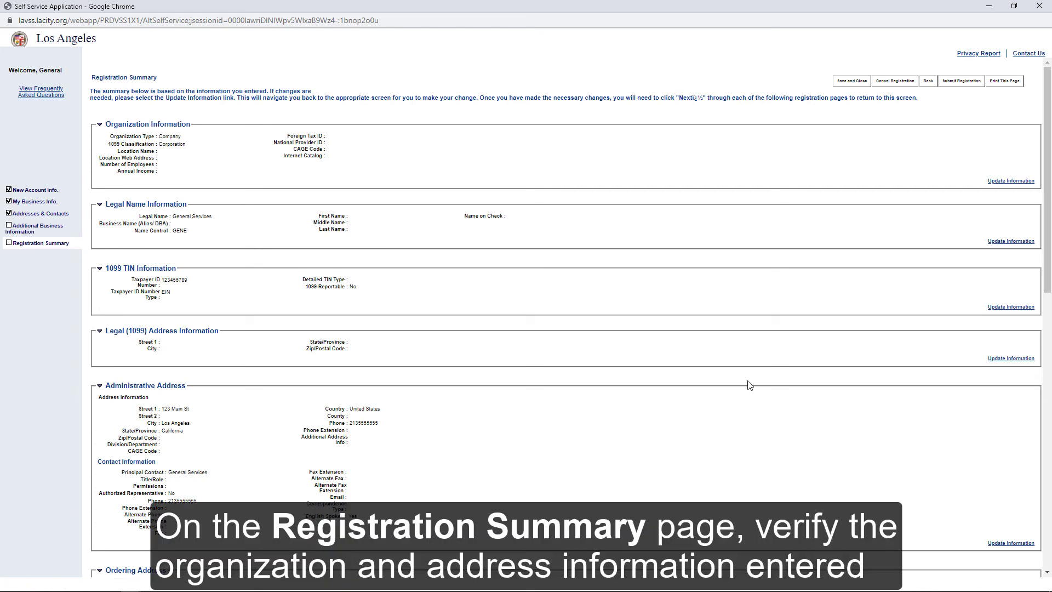
Review the Registration Summary and submit it, getting Taxpayer ID Number required errors
scroll(749, 385, down, 4)
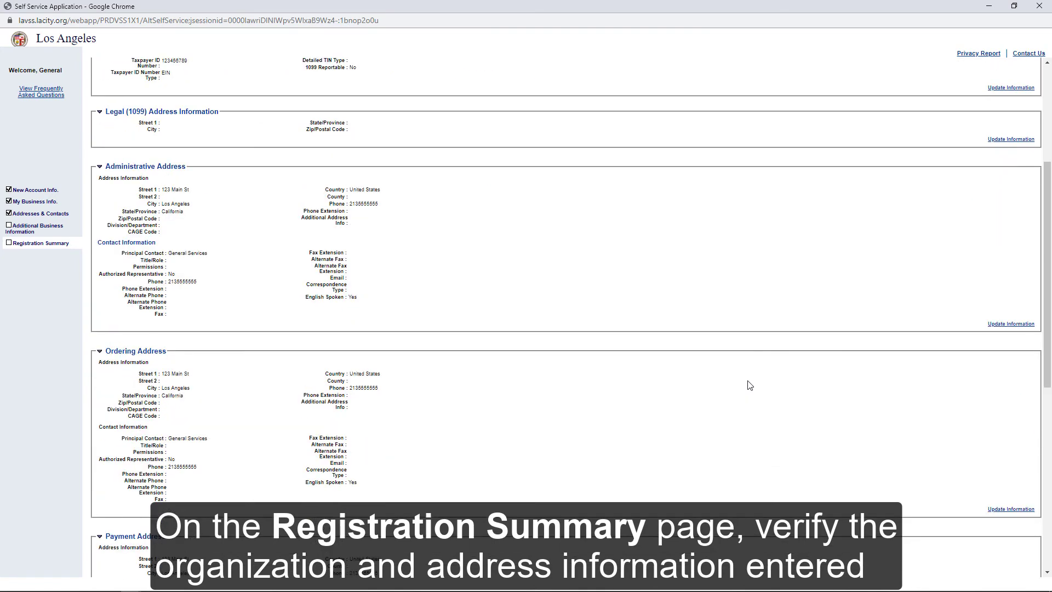
scroll(749, 385, down, 4)
scroll(749, 385, down, 4)
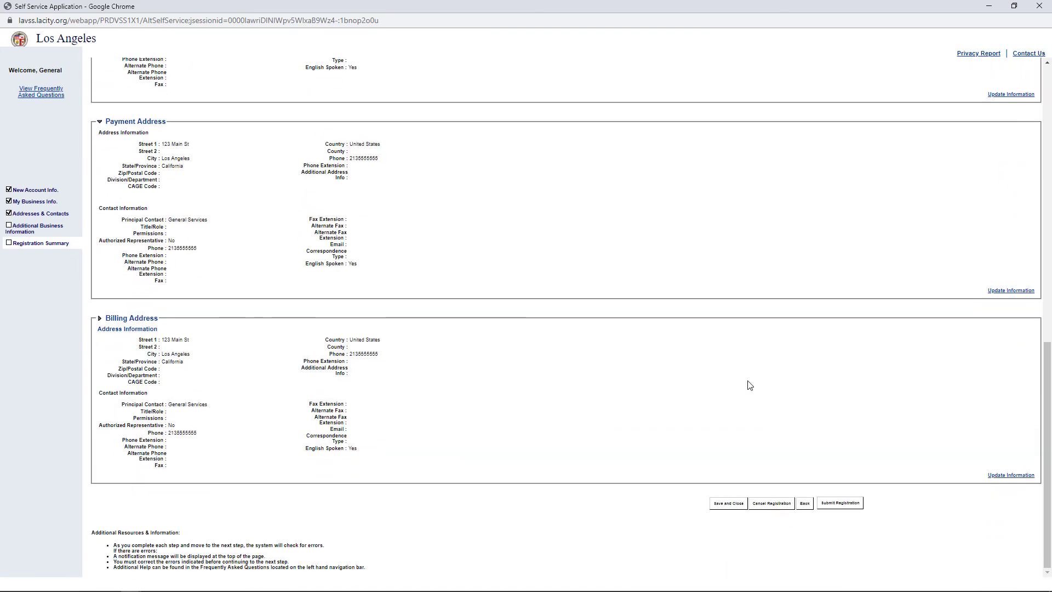
click(846, 507)
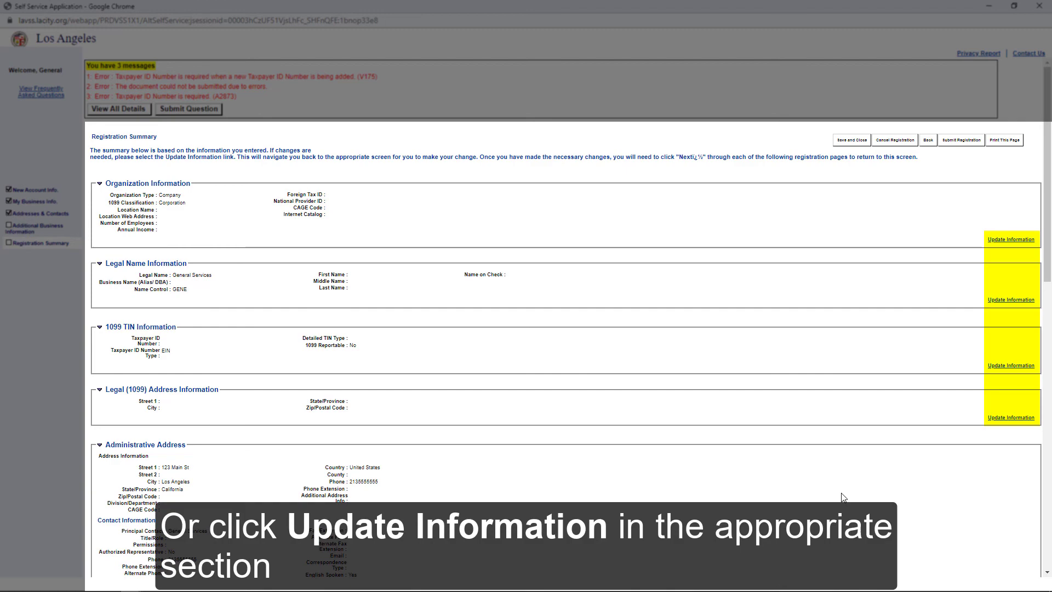
Resubmit the corrected registration and confirm to get the Thank You page with the vendor code
click(846, 505)
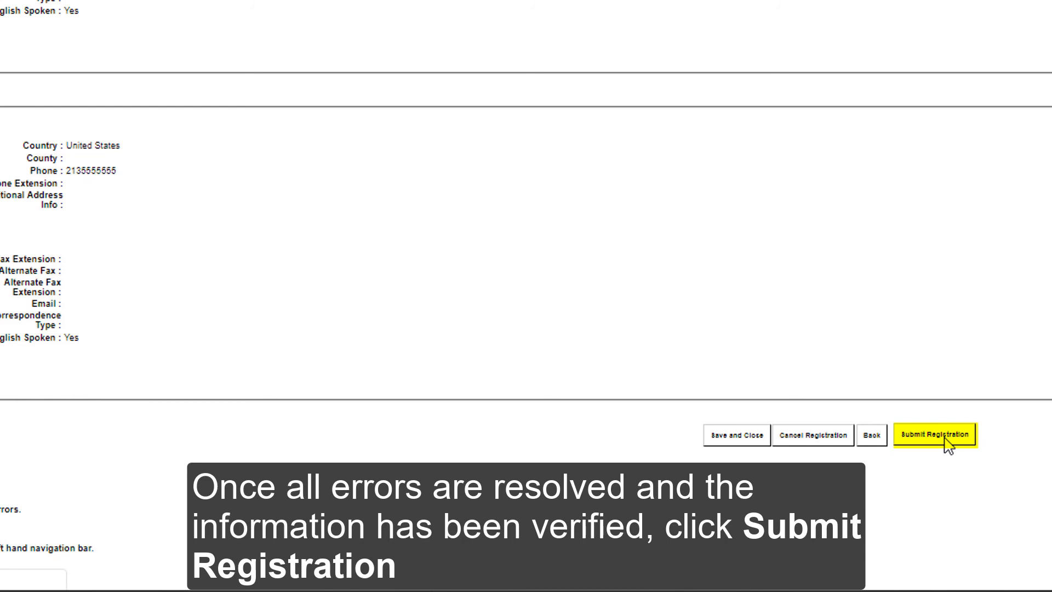
click(943, 437)
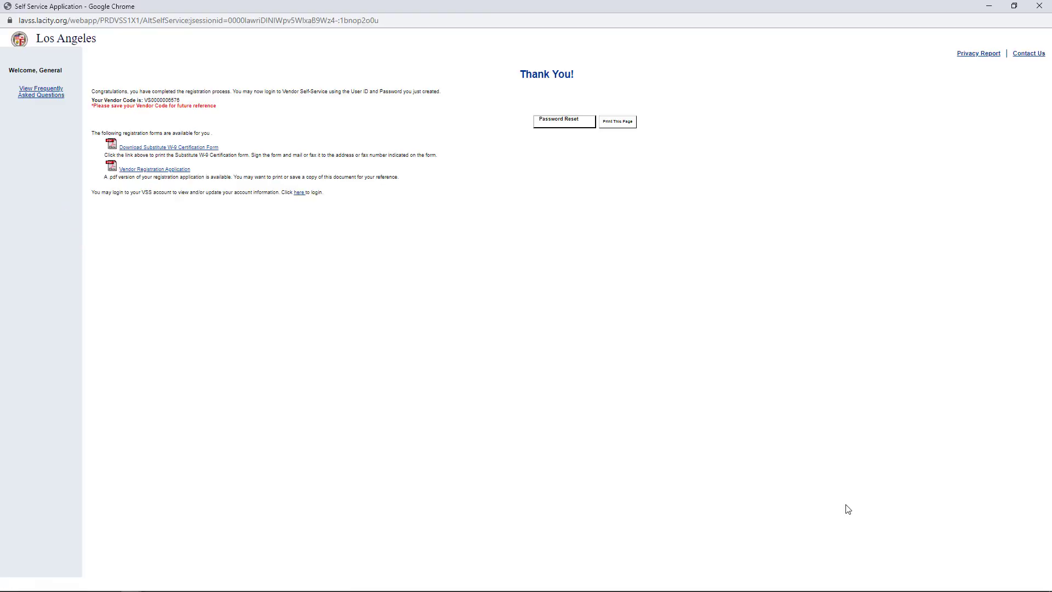